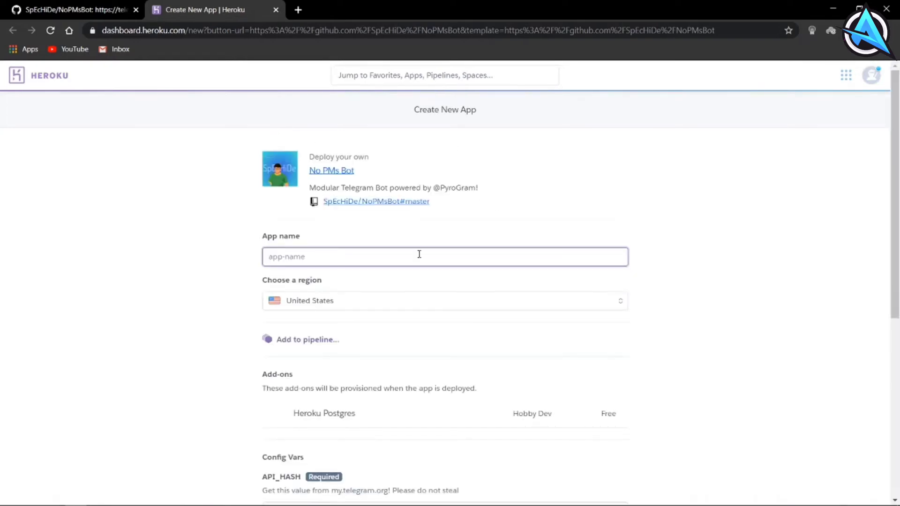
- Name the new Heroku app my-nopms-bot and locate the required API_HASH config variable
text(my-nopms-bot)
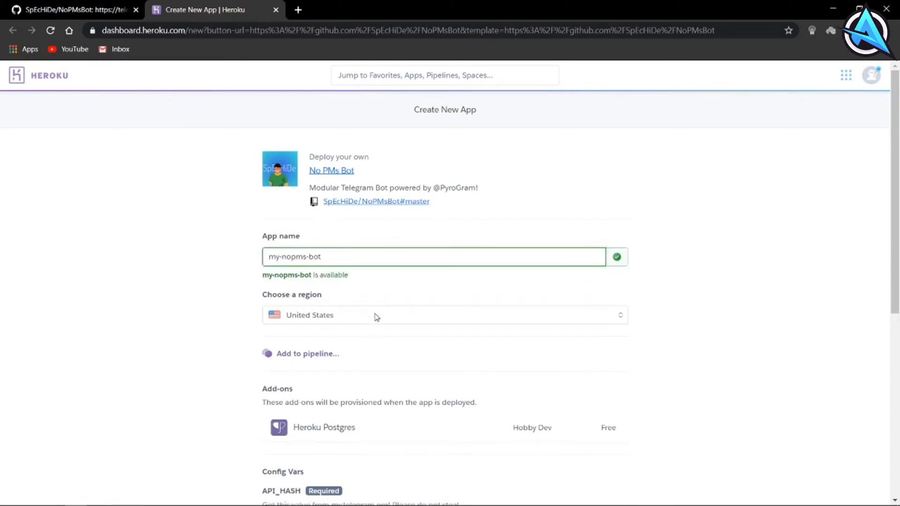
scroll(373, 315, down, 3)
scroll(298, 326, down, 2)
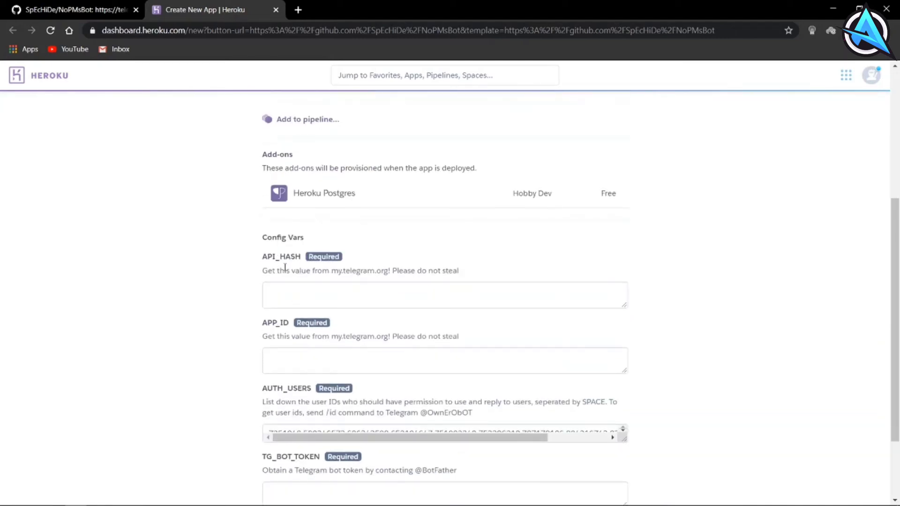
drag(264, 258, 301, 258)
click(302, 258)
- Open my.telegram.org in a new browser tab to reach its phone number login form
click(300, 10)
text(my)
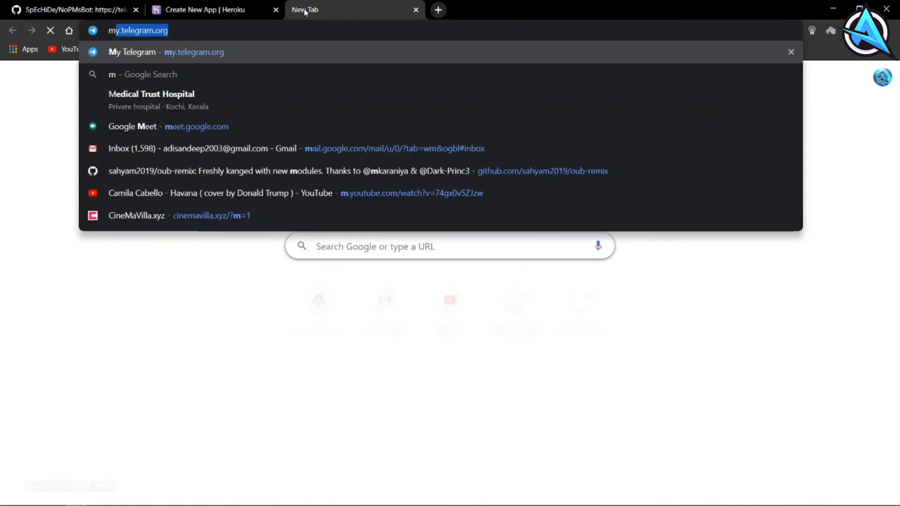
text(.telegra)
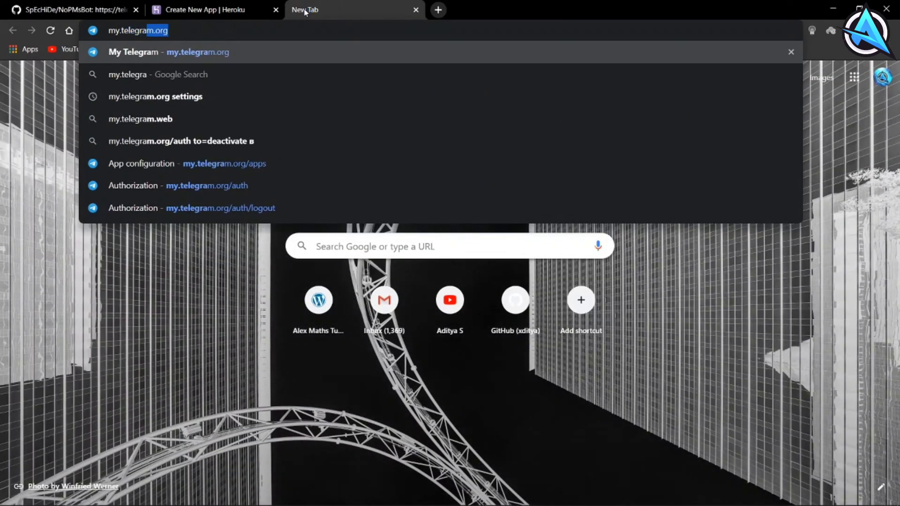
key(Return)
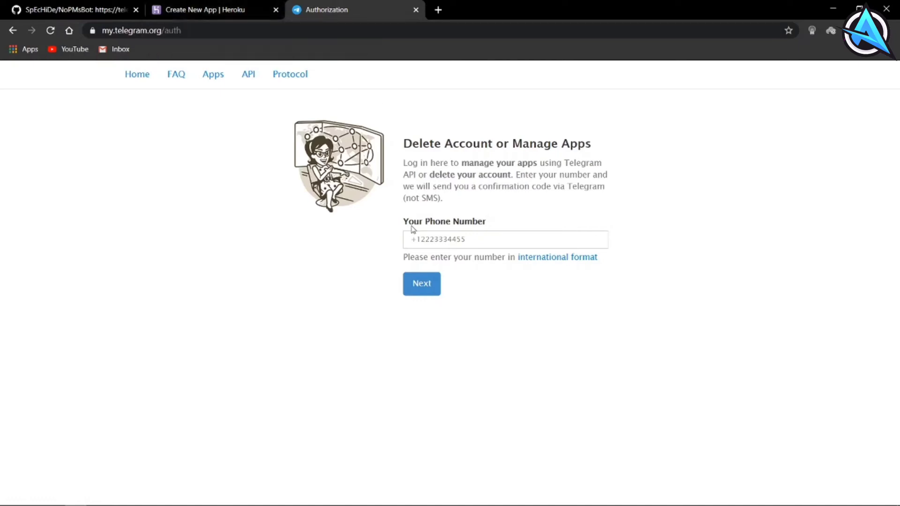
drag(404, 225, 489, 224)
click(354, 280)
- Switch to Telegram Desktop, copy the account's phone number from its profile info, and minimize the window
click(161, 497)
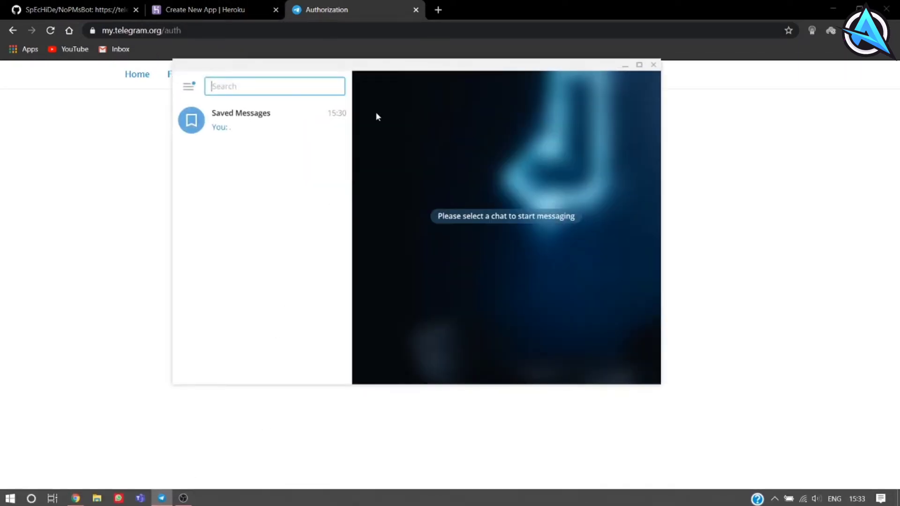
click(189, 88)
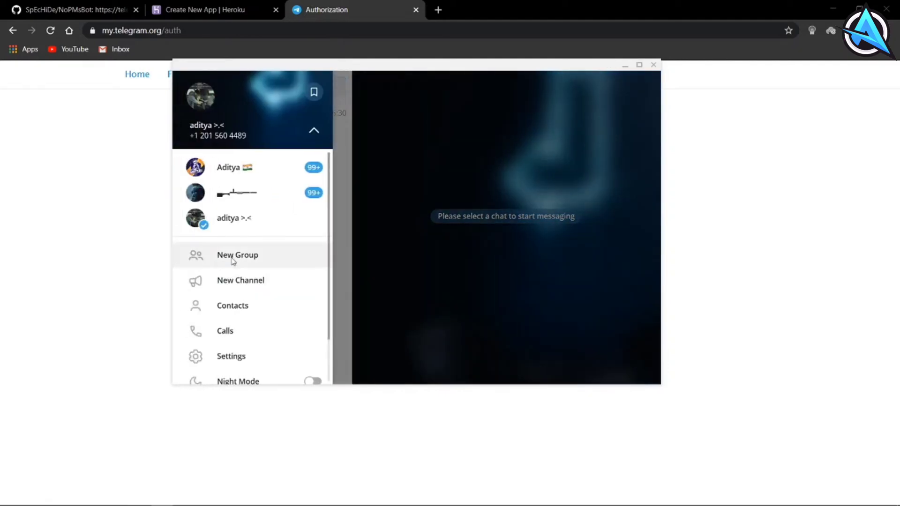
scroll(225, 335, down, 1)
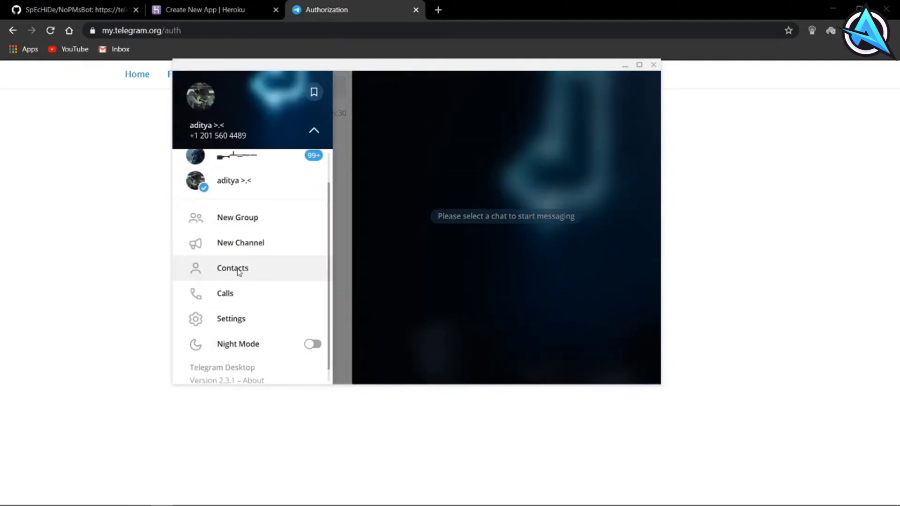
click(228, 318)
click(398, 203)
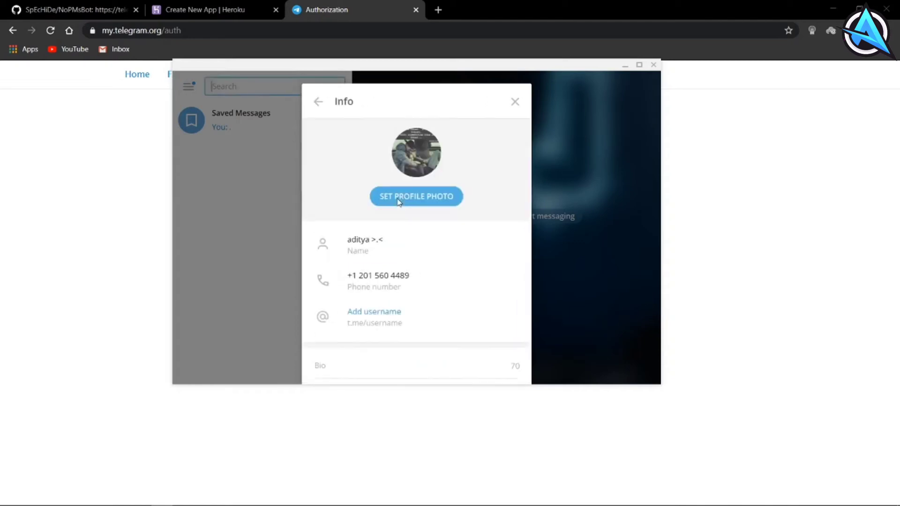
right_click(378, 290)
click(434, 298)
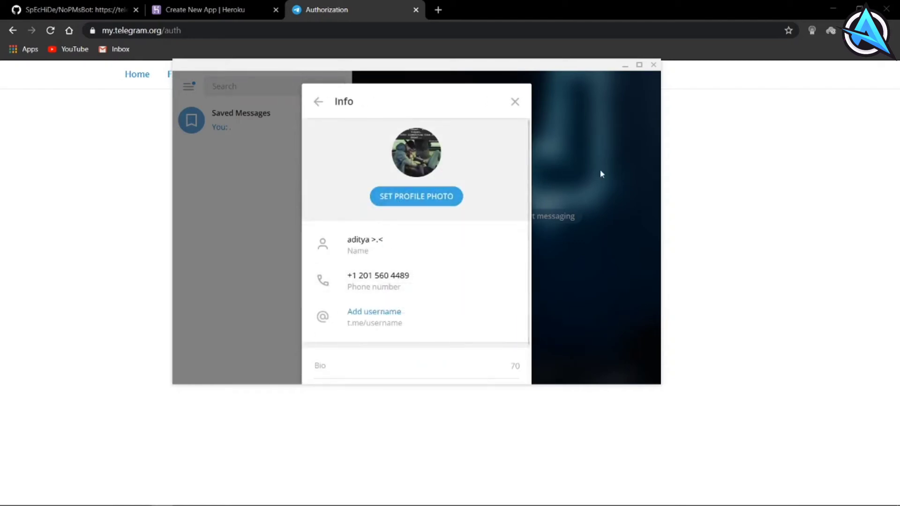
key(Escape)
key(Escape)
click(625, 65)
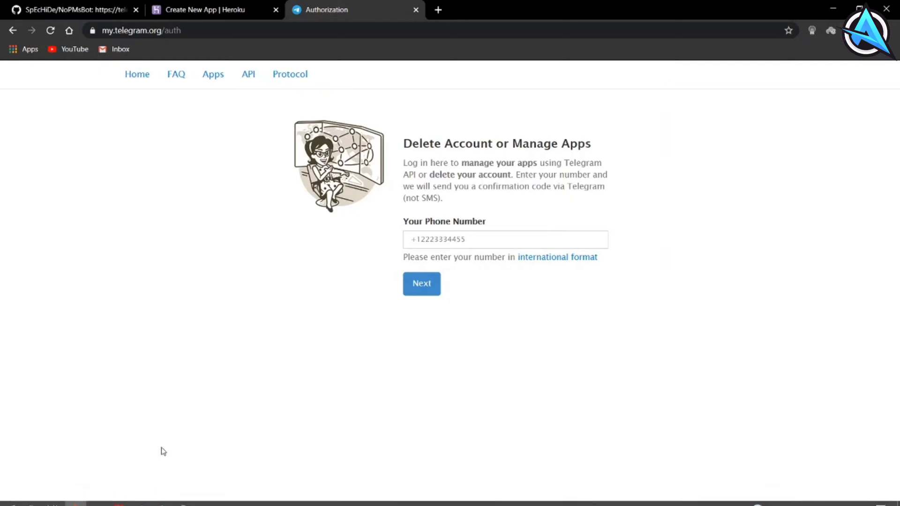
- Fill in the account's phone number as plain text on the Telegram login page and request a confirmation code
click(443, 240)
right_click(444, 239)
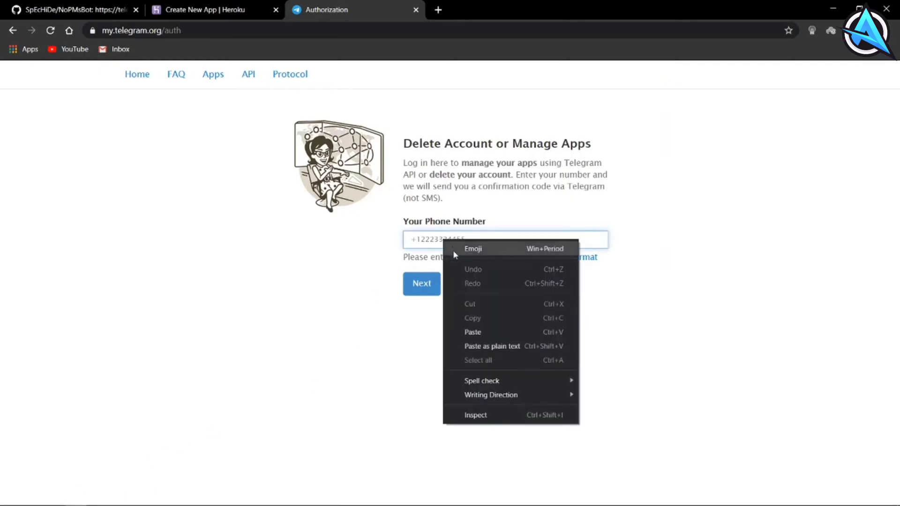
click(469, 347)
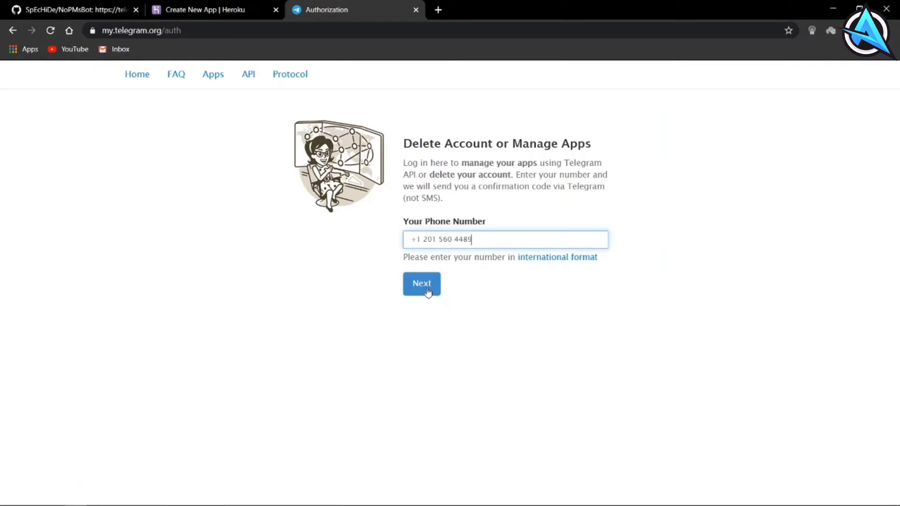
click(425, 285)
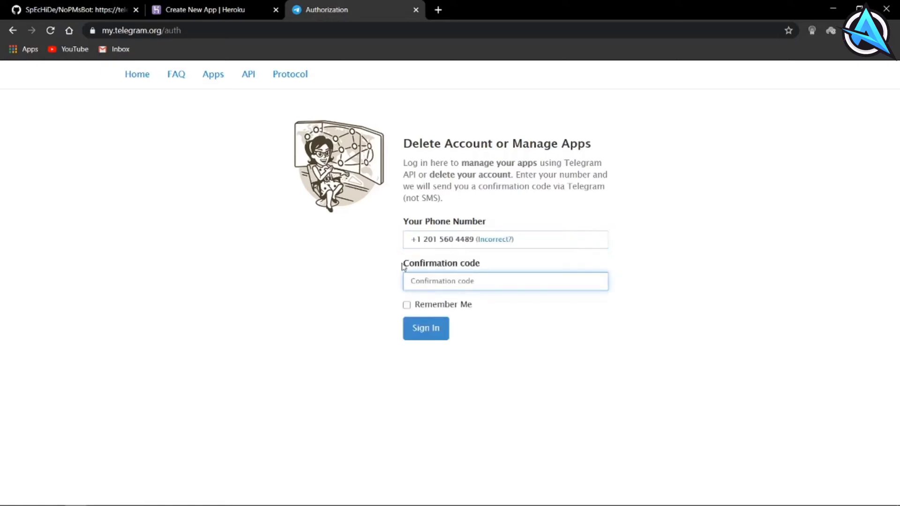
drag(403, 267, 493, 275)
click(494, 277)
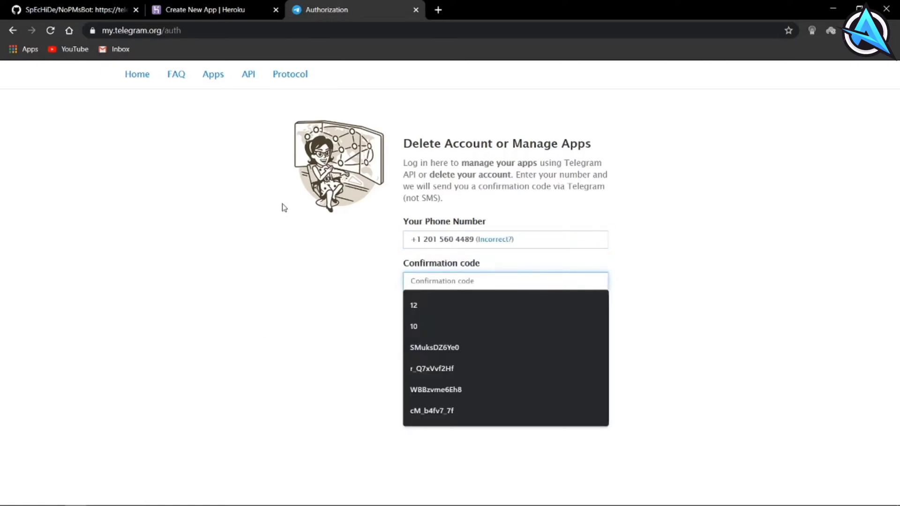
click(217, 453)
- Switch to Telegram Desktop, copy the web login code from the Telegram service message, and minimize the window
mouse_move(98, 505)
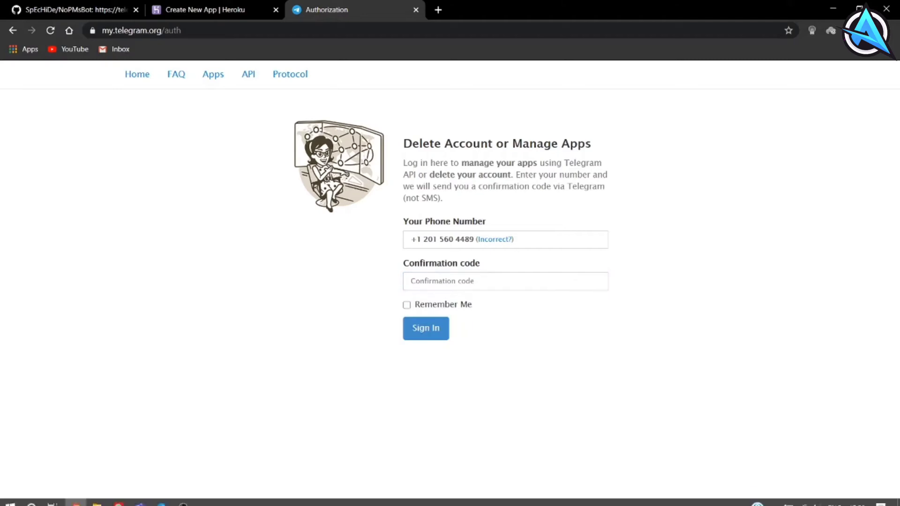
click(161, 497)
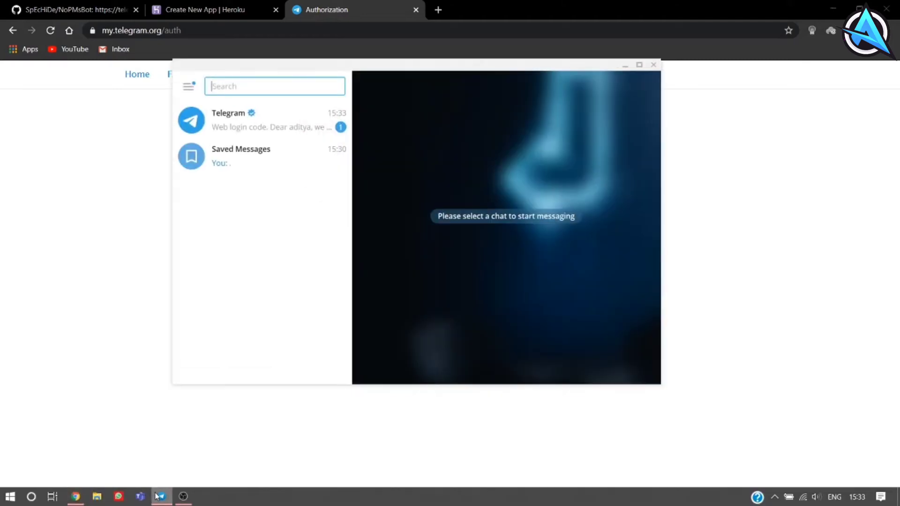
click(249, 133)
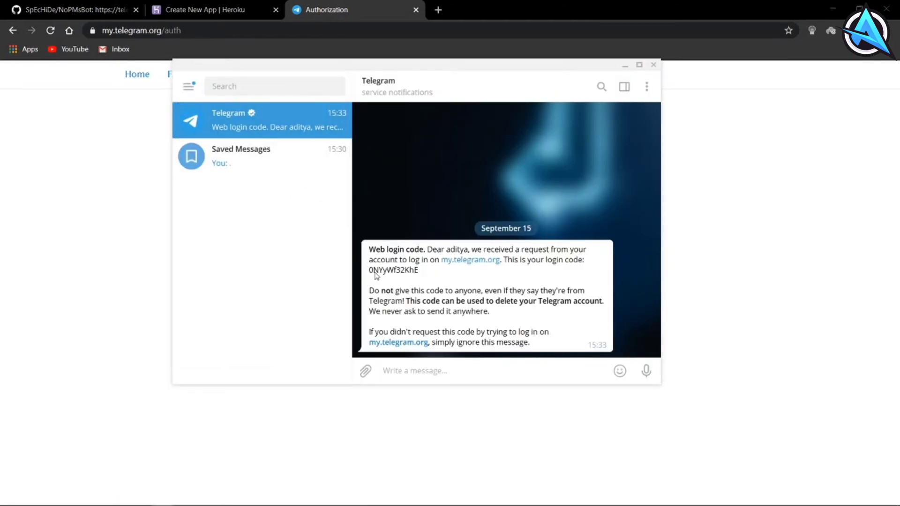
drag(369, 271, 419, 276)
right_click(413, 276)
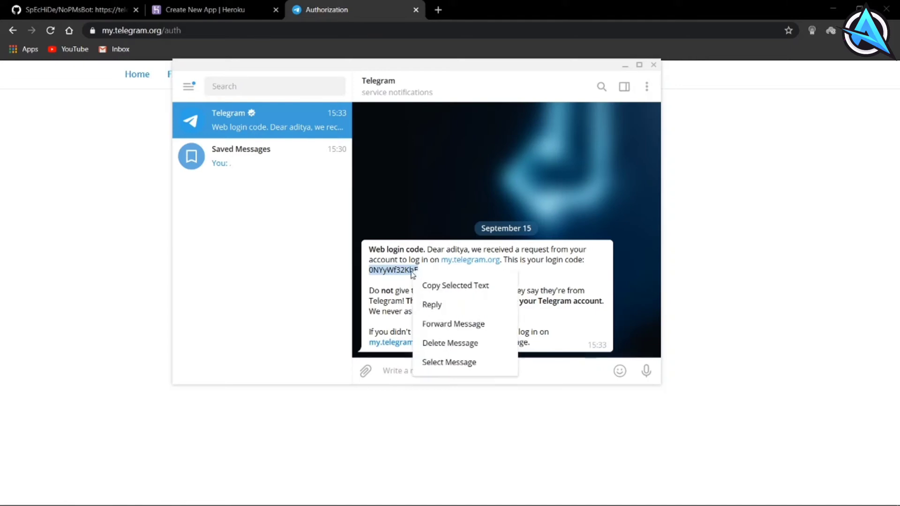
click(431, 286)
click(625, 67)
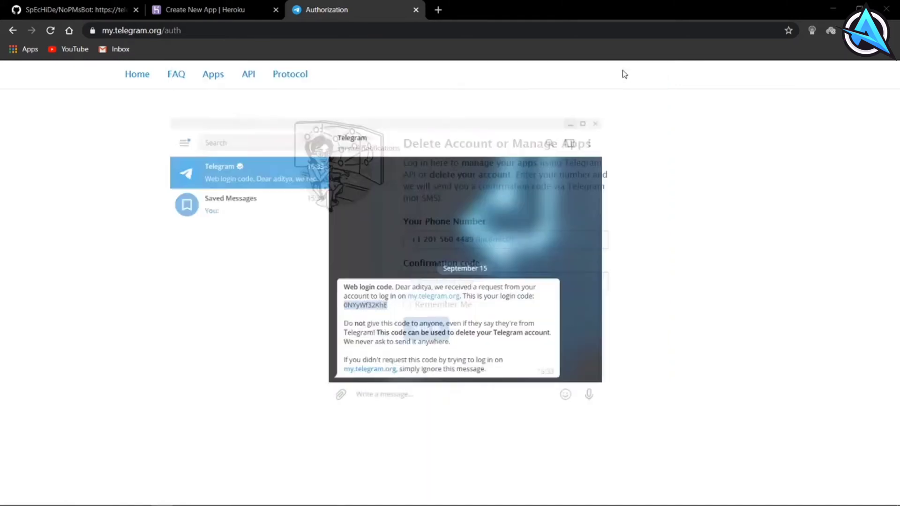
- Paste the login code into the Confirmation code field as plain text and sign in
click(463, 282)
right_click(462, 283)
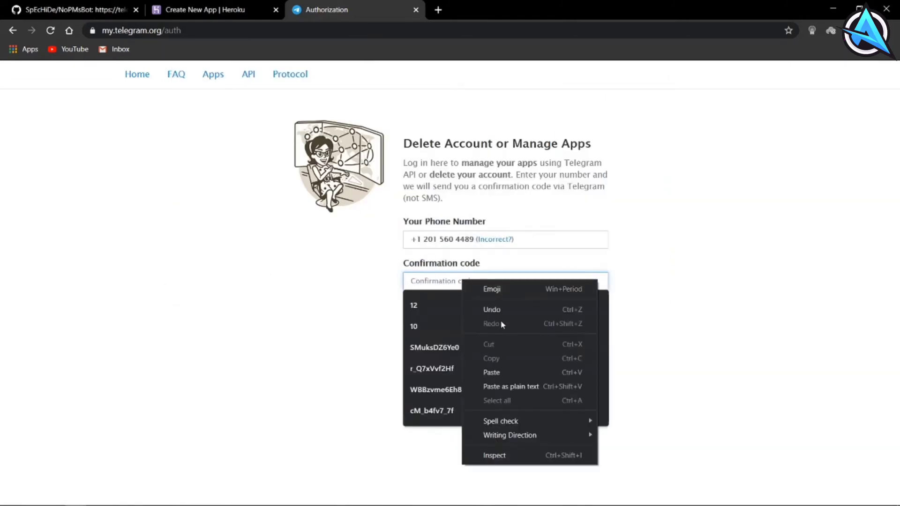
click(516, 388)
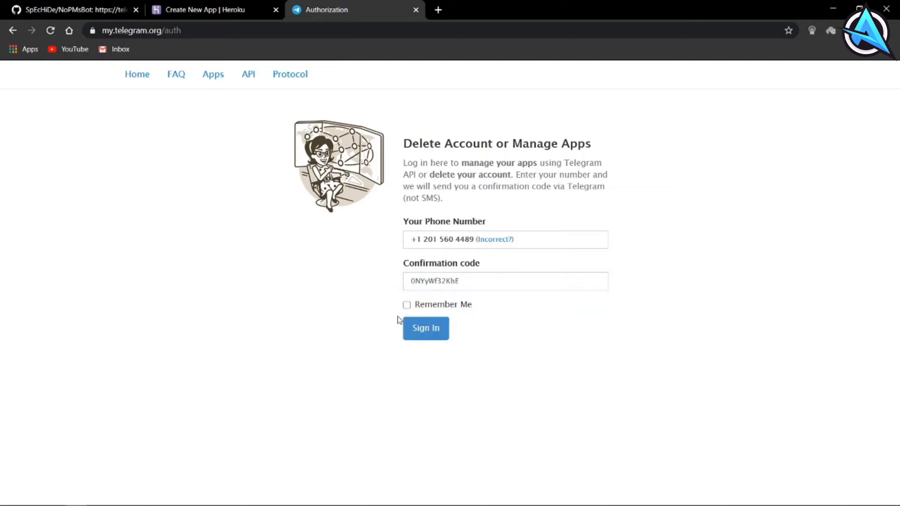
click(427, 328)
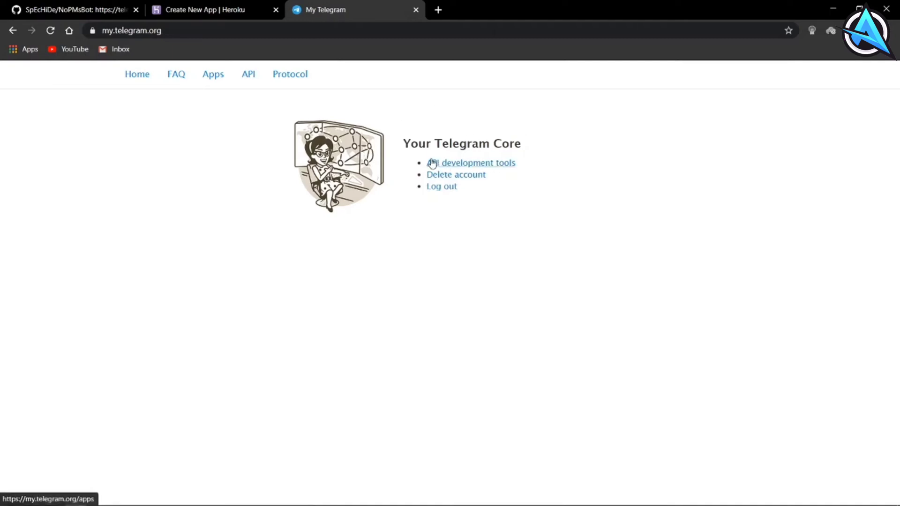
- Open the API development tools for the Telegram account
mouse_move(440, 164)
mouse_down()
mouse_move(519, 167)
mouse_move(432, 164)
mouse_up()
click(497, 160)
click(492, 165)
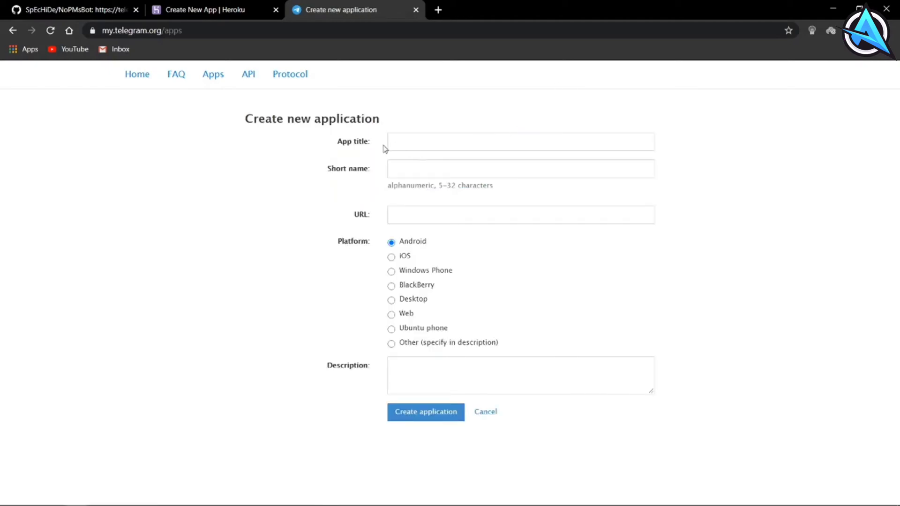
- Set the new application's title to nopmsbot and its short name to npmbt
drag(344, 144, 370, 148)
click(415, 135)
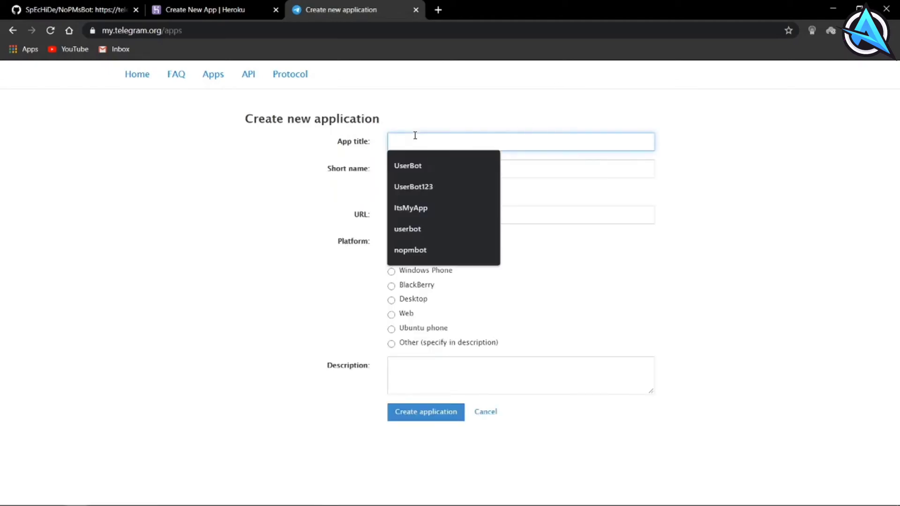
text(nopmsbot)
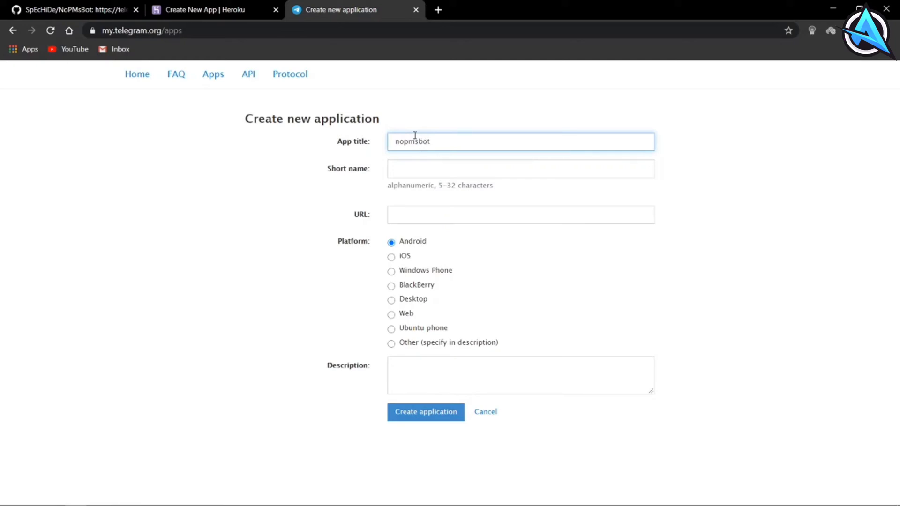
click(408, 173)
text(npmbt)
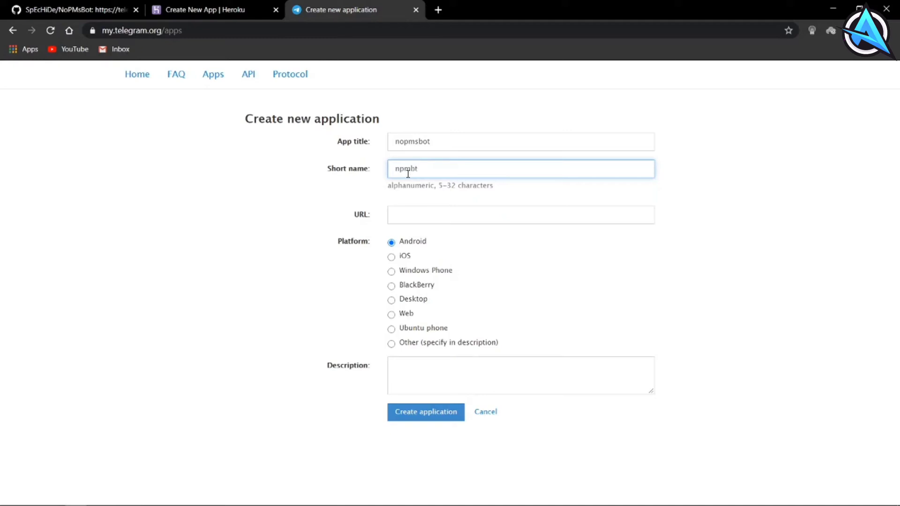
- Set the application's URL to t.me/SpEcHIde and description to "no pms bot", then create the application
click(422, 222)
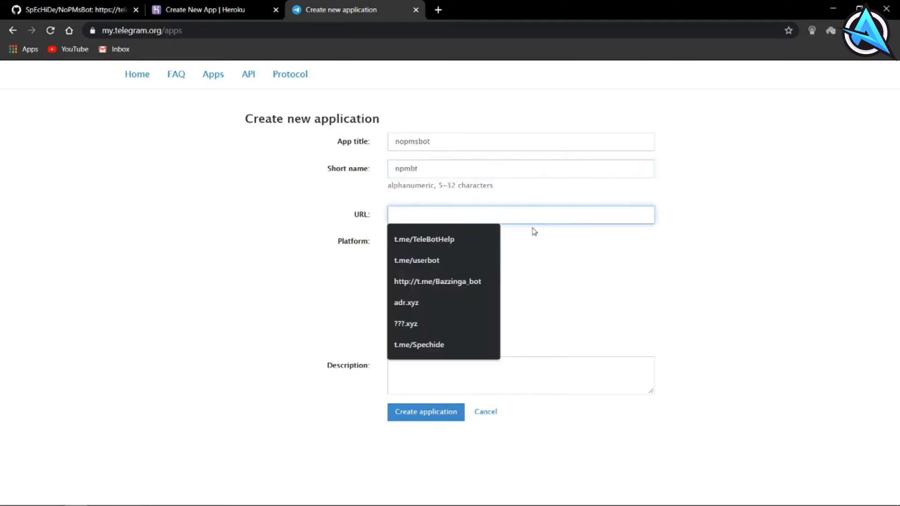
text(t.me/)
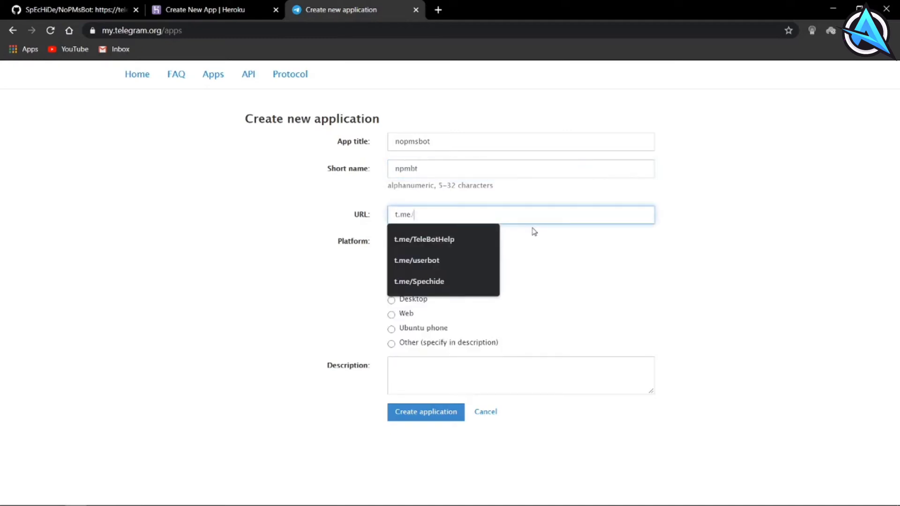
text(SpEcHIde)
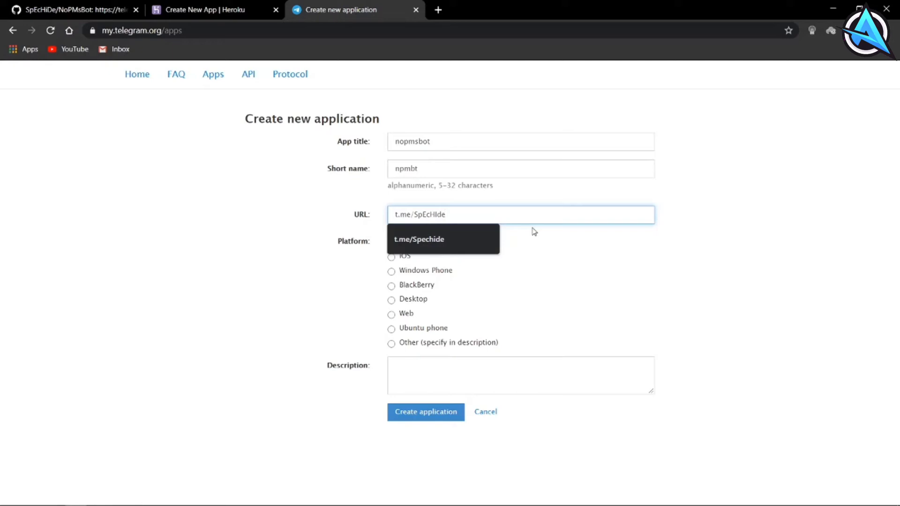
click(547, 271)
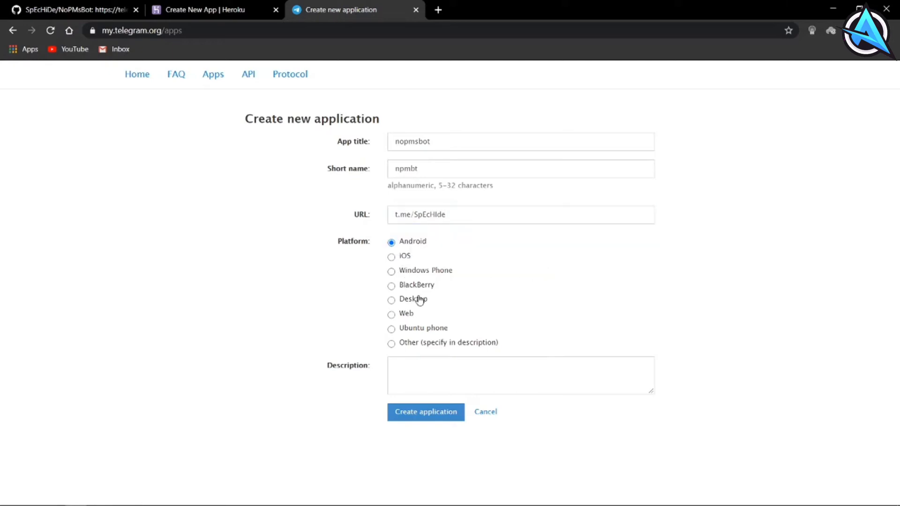
click(470, 369)
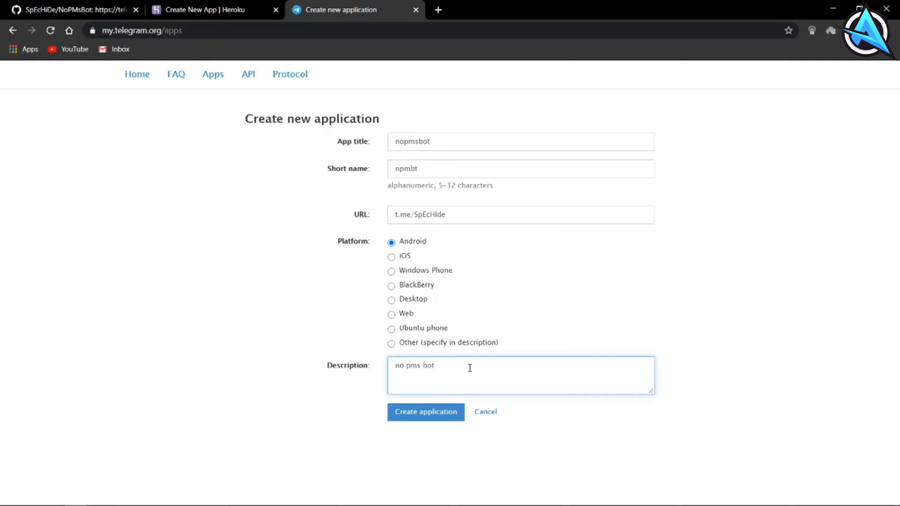
click(460, 407)
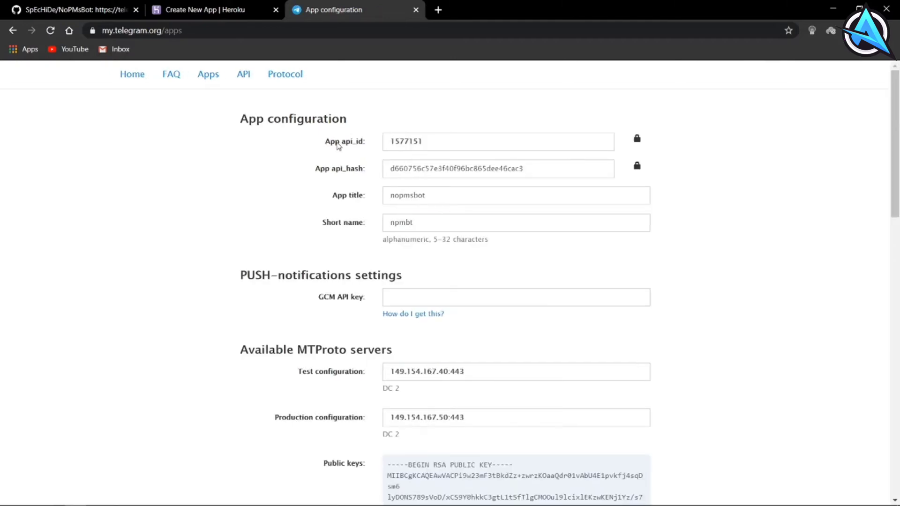
- Copy the App api_id value from the app configuration and return to the Heroku app creation form
drag(333, 143, 374, 143)
click(422, 141)
drag(430, 143, 388, 142)
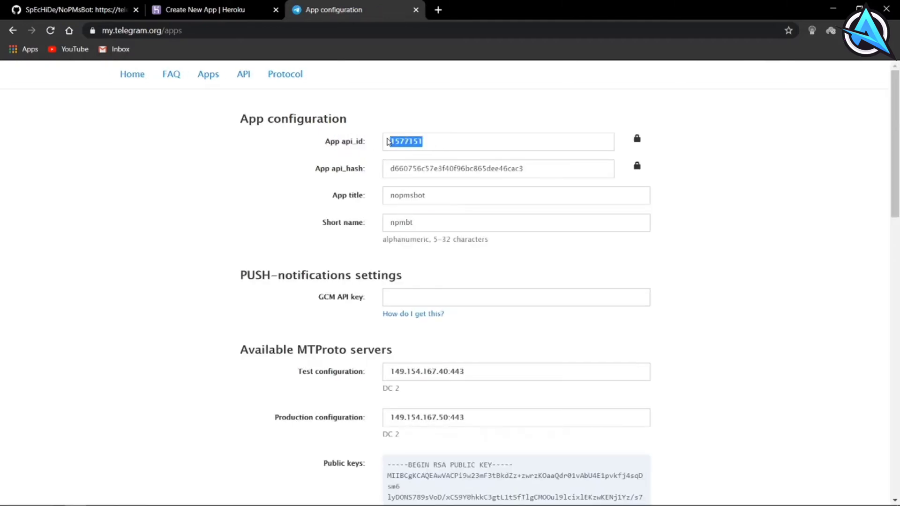
right_click(406, 139)
click(437, 148)
click(167, 5)
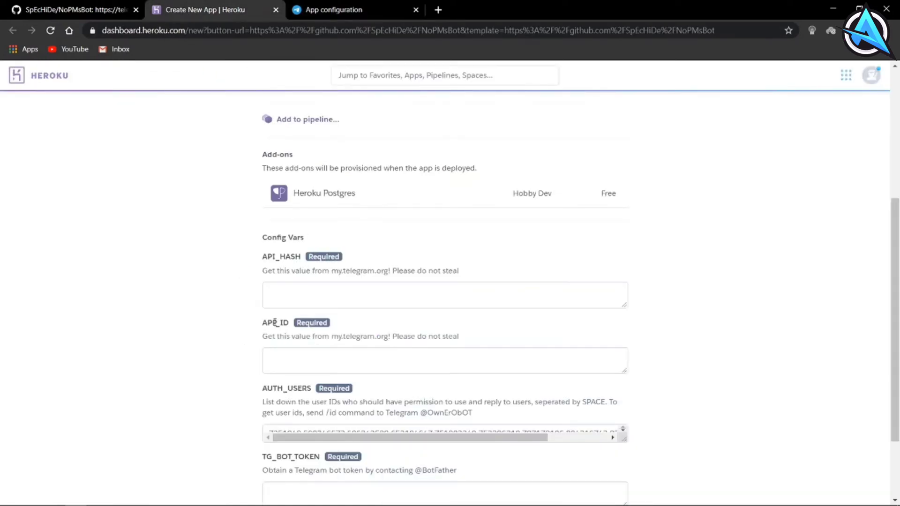
- Paste the copied App api_id into the APP_ID config var
drag(262, 323, 296, 328)
click(295, 353)
right_click(297, 355)
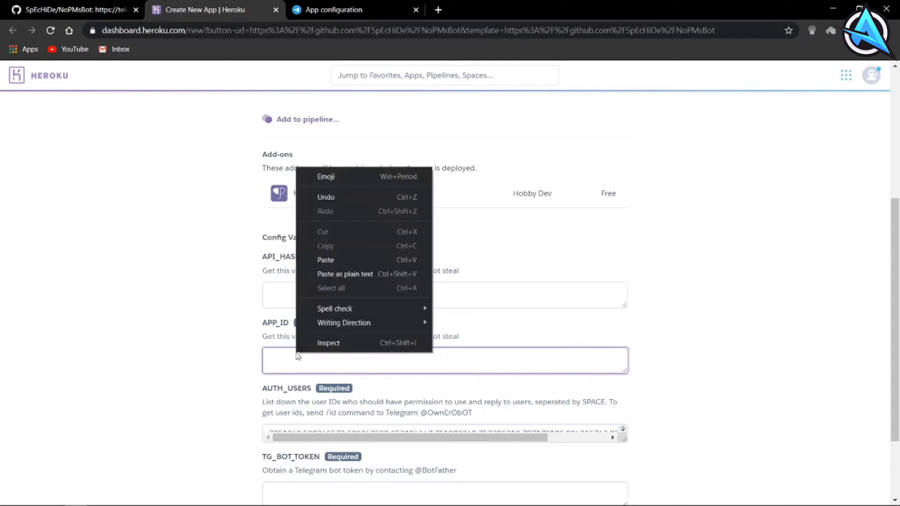
click(327, 260)
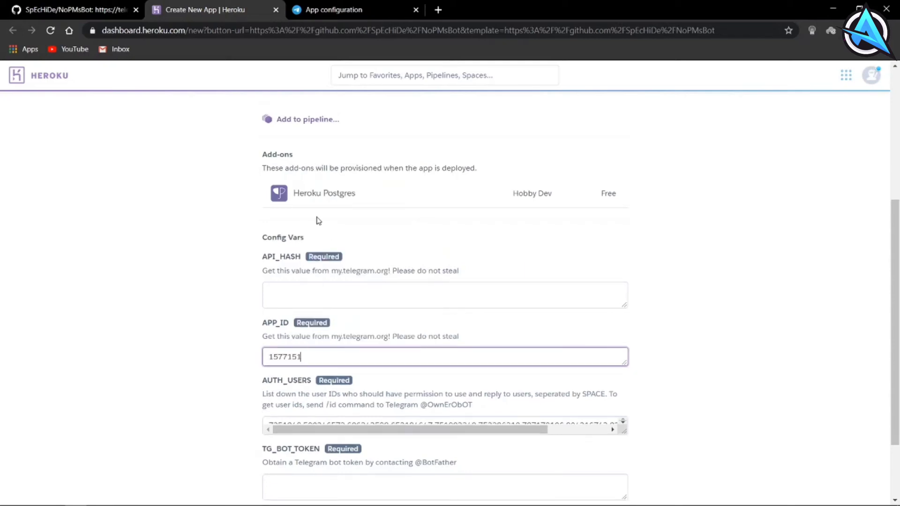
- Copy the App api_hash from the Telegram app configuration and paste it into Heroku's API_HASH config var
click(331, 9)
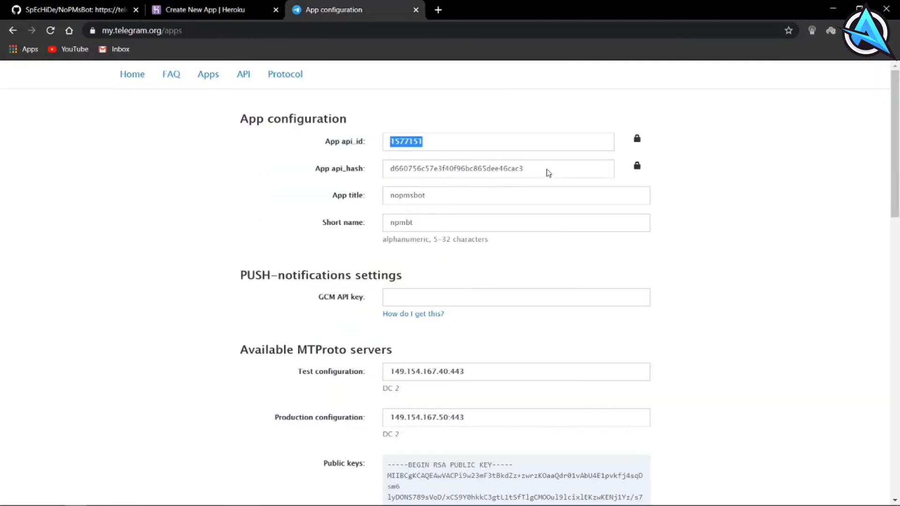
drag(547, 169, 384, 172)
right_click(411, 174)
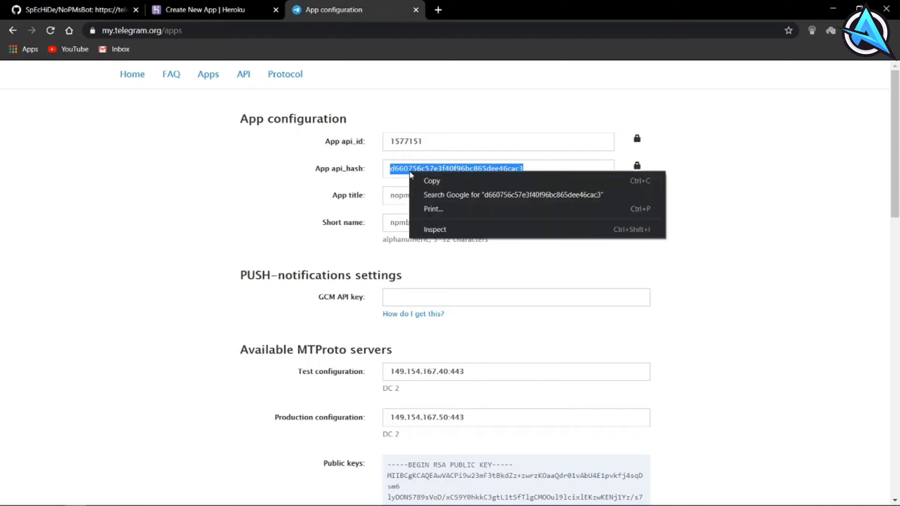
click(445, 182)
click(231, 10)
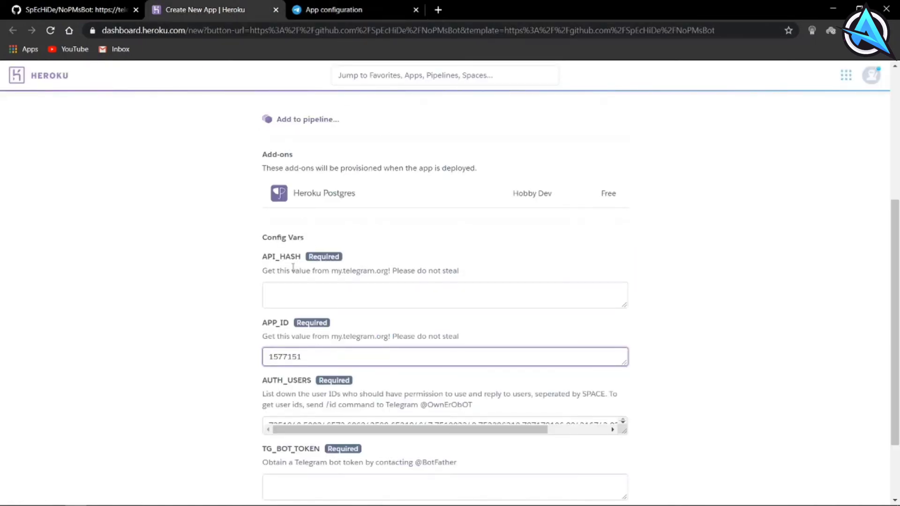
drag(263, 259, 302, 258)
click(305, 288)
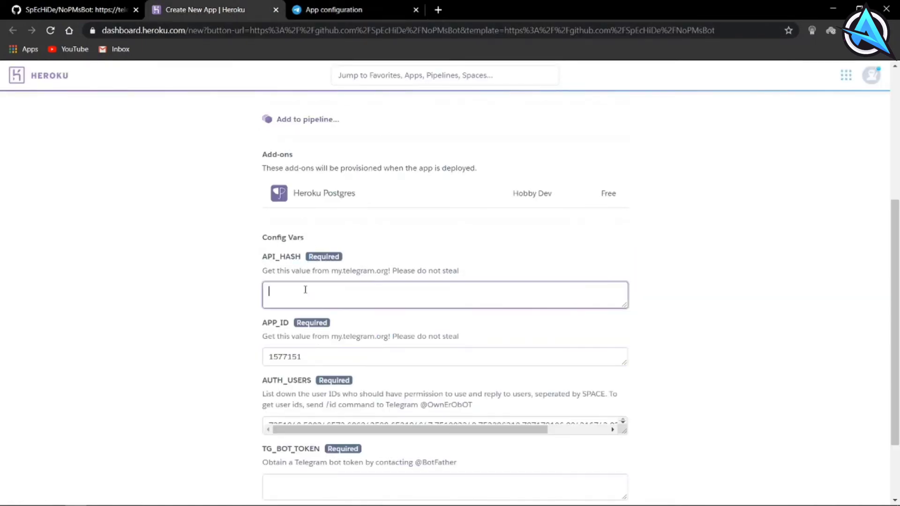
right_click(305, 290)
click(345, 382)
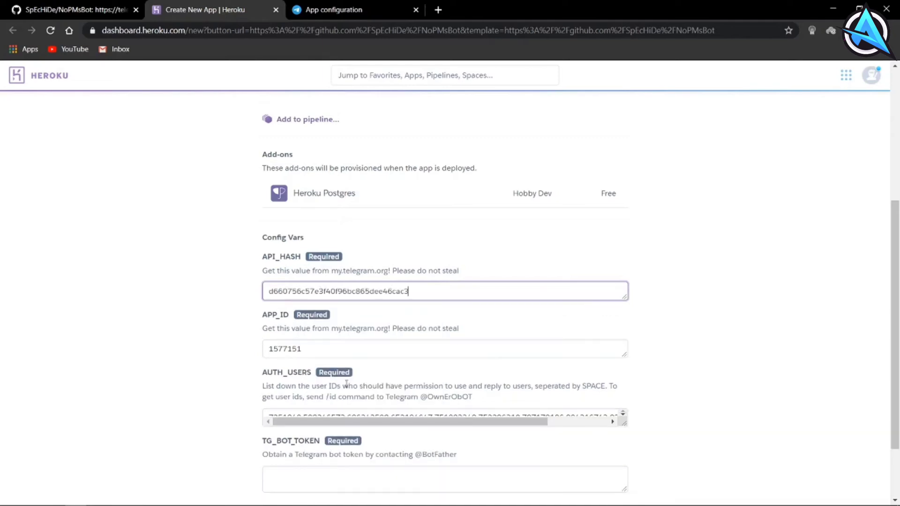
- Clear all the default user IDs from the AUTH_USERS config var
scroll(339, 400, down, 2)
click(304, 334)
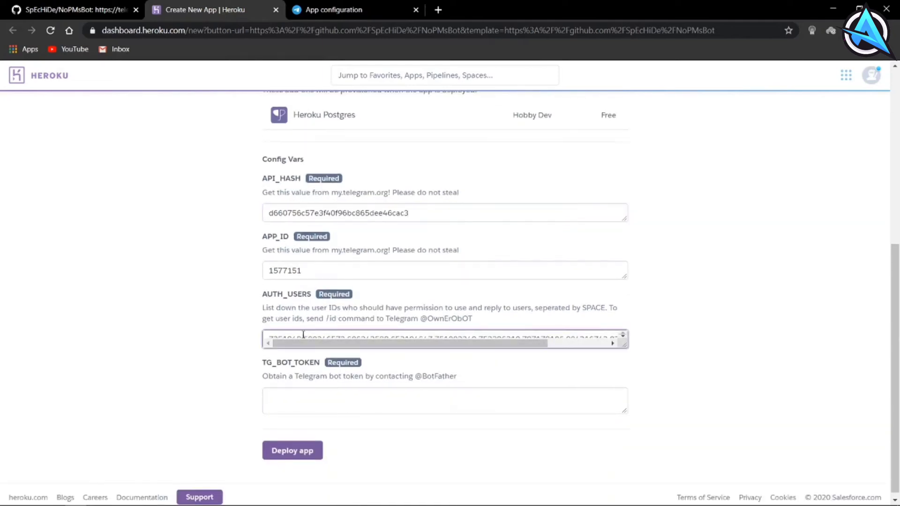
key(ctrl+a)
key(BackSpace)
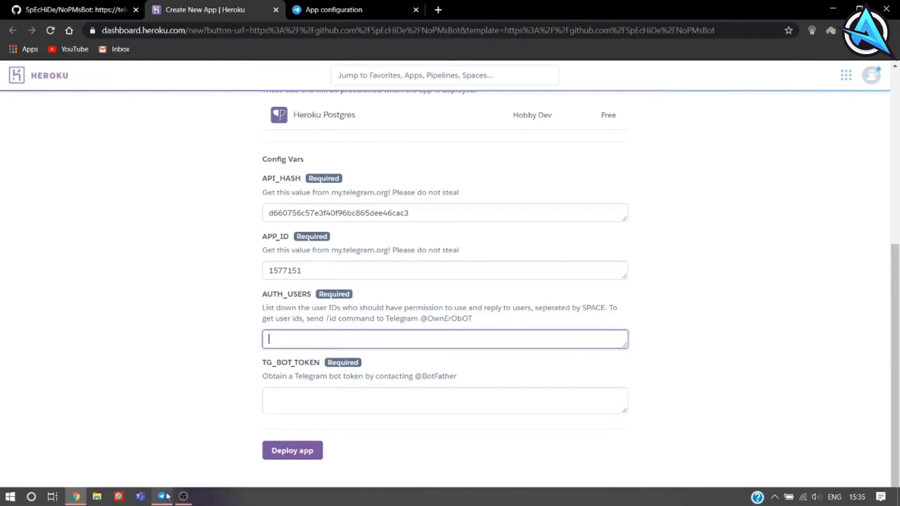
click(173, 497)
click(263, 156)
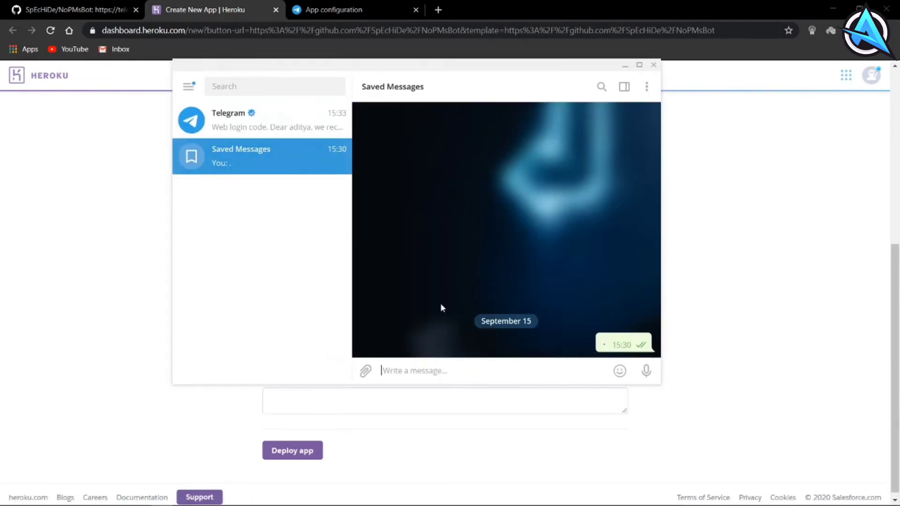
text(@mis)
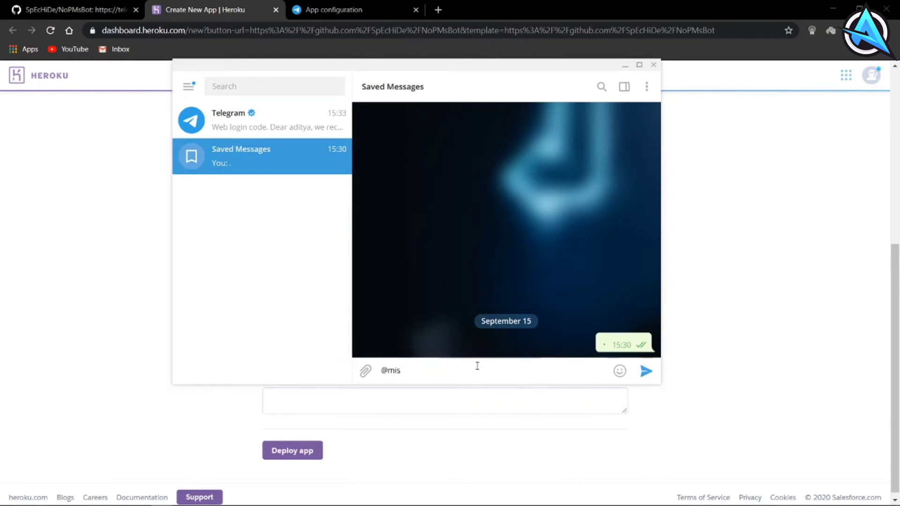
text(srose_bot)
key(Return)
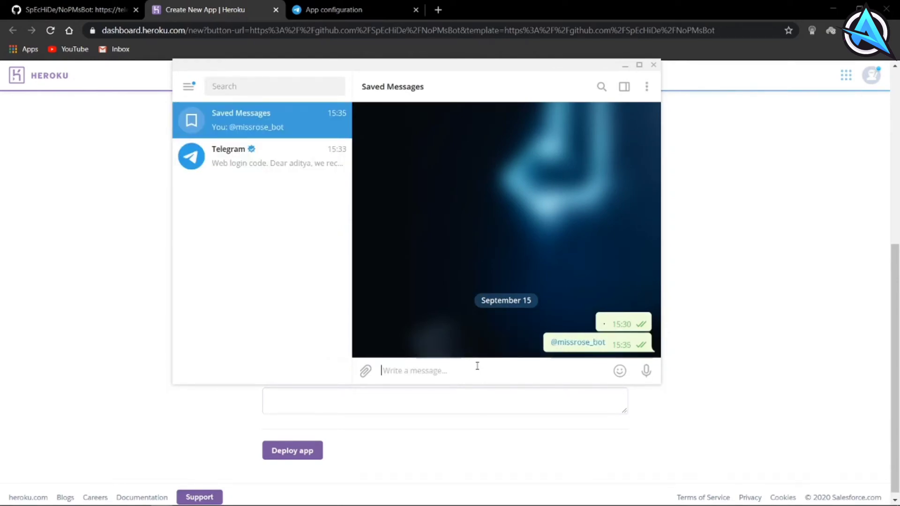
click(579, 342)
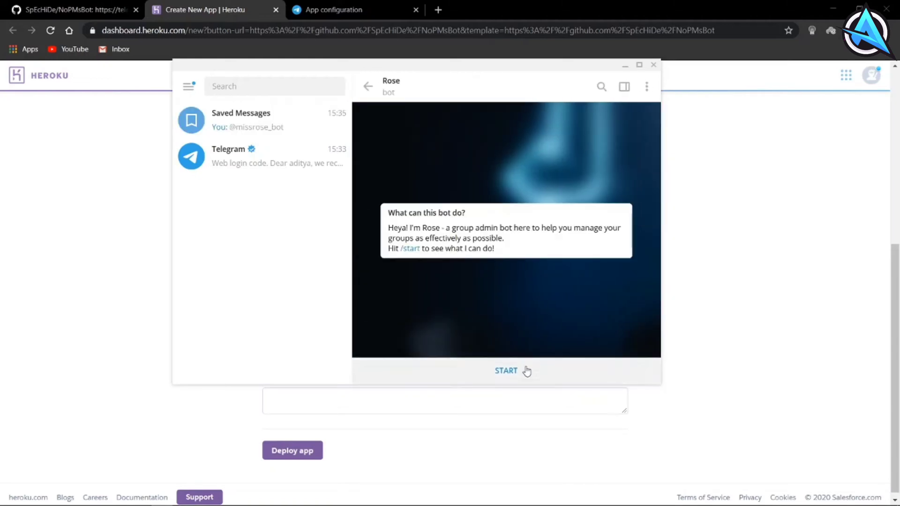
click(510, 373)
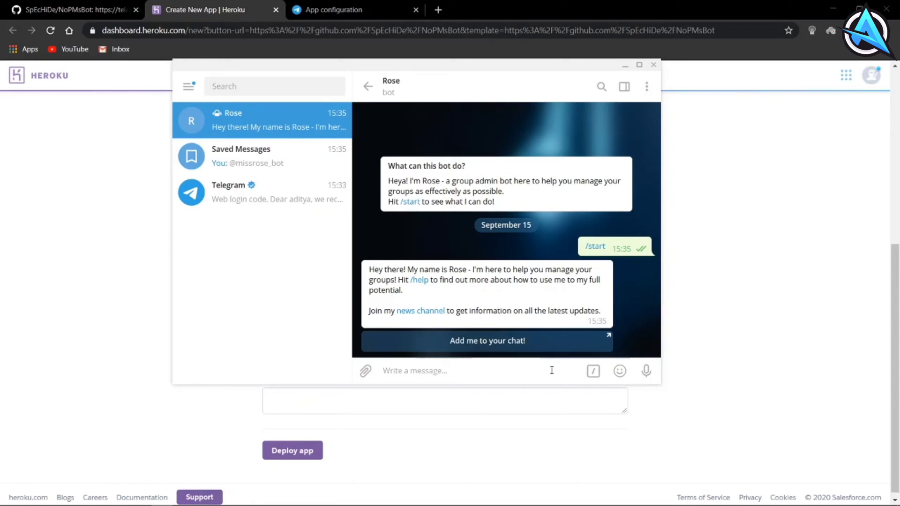
- Send /info to the Rose bot and copy the account's user ID from its reply
text(/inf)
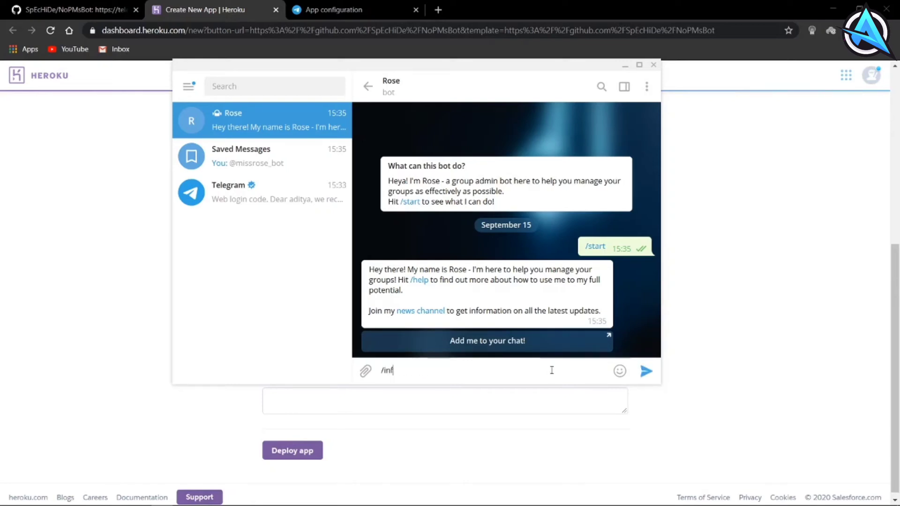
text(o)
key(Return)
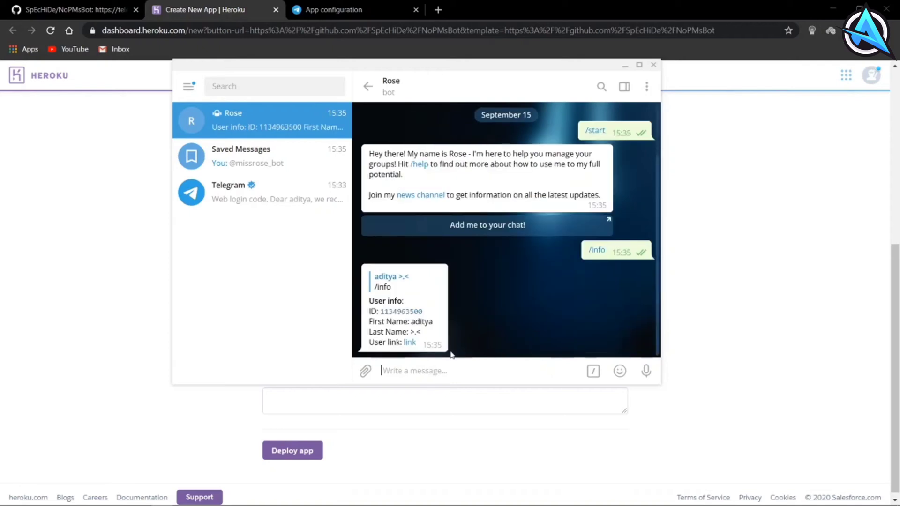
drag(384, 314, 424, 316)
right_click(412, 313)
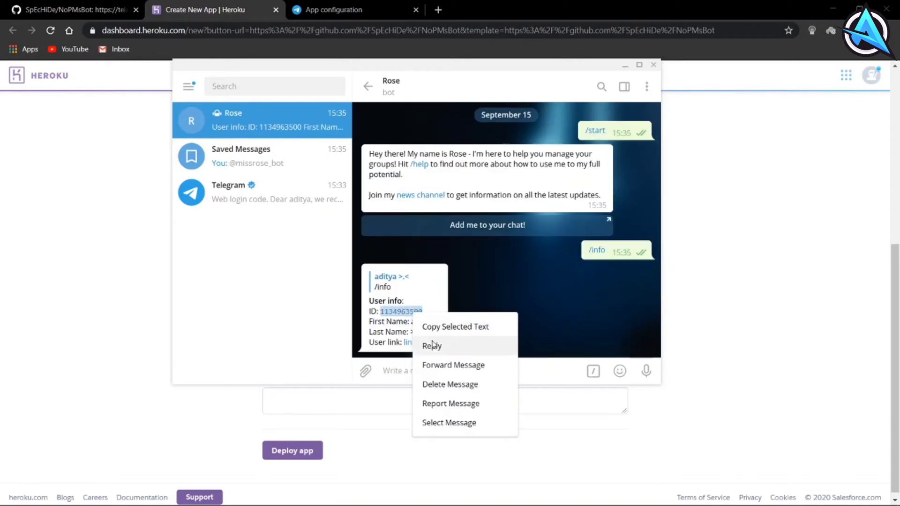
click(449, 332)
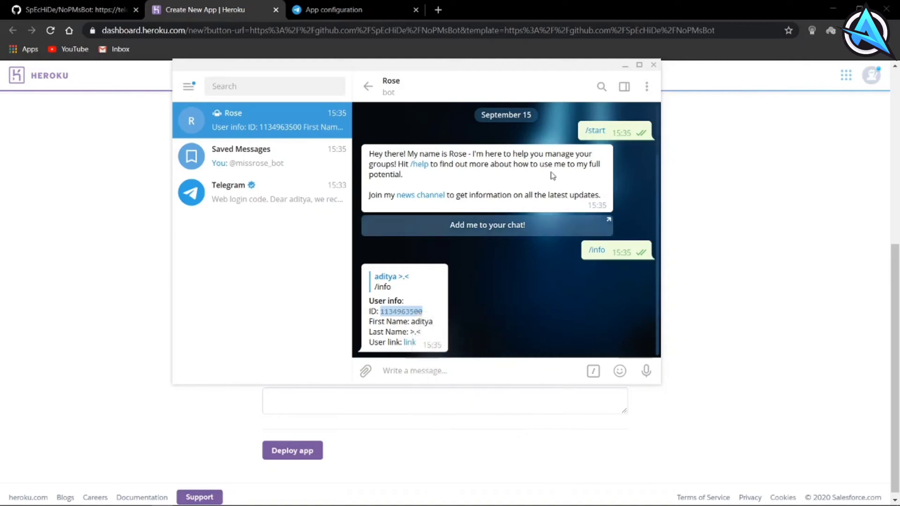
- Return to the Heroku form and paste the copied user ID into the AUTH_USERS config var
click(625, 65)
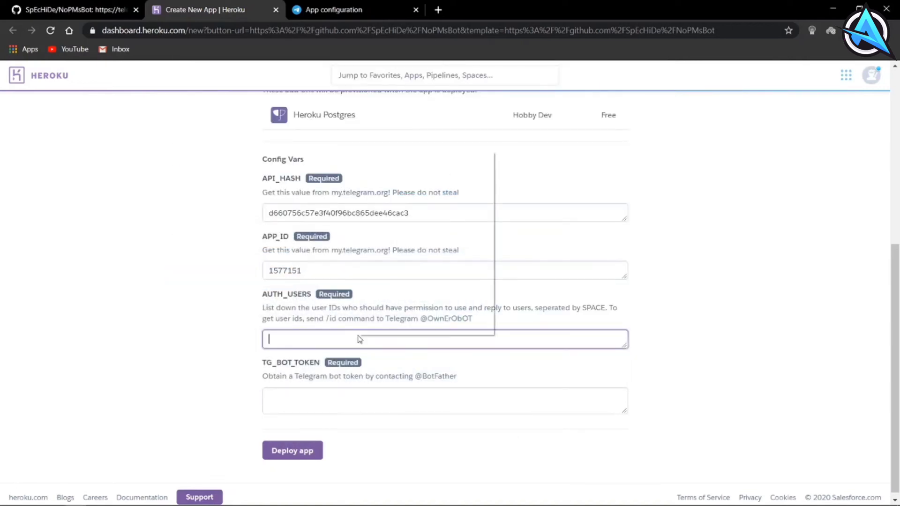
right_click(359, 336)
click(401, 244)
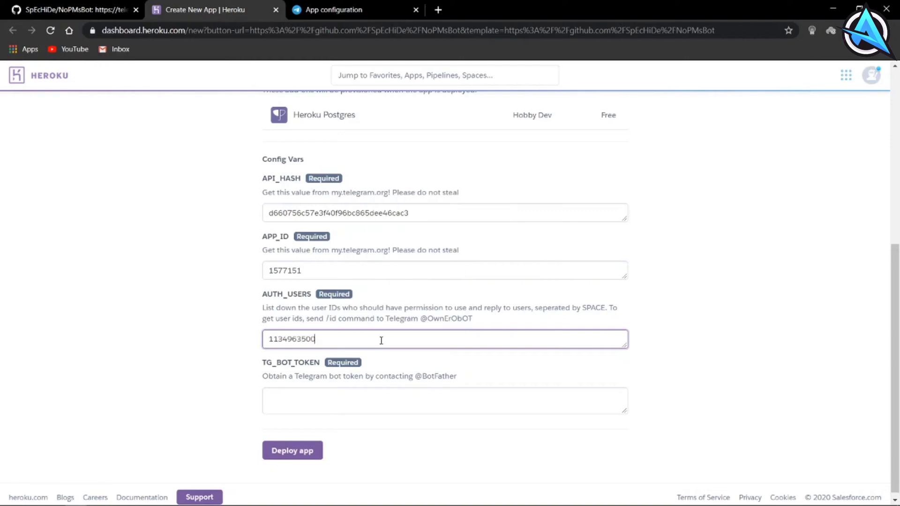
- For the TG_BOT_TOKEN config var, switch to Telegram, search for botfather, and start the verified BotFather bot
click(345, 408)
drag(263, 363, 322, 364)
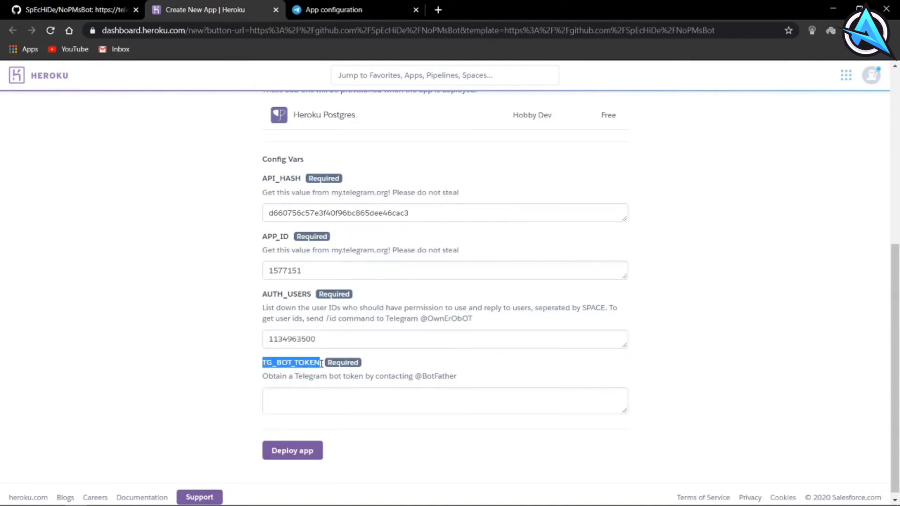
click(167, 501)
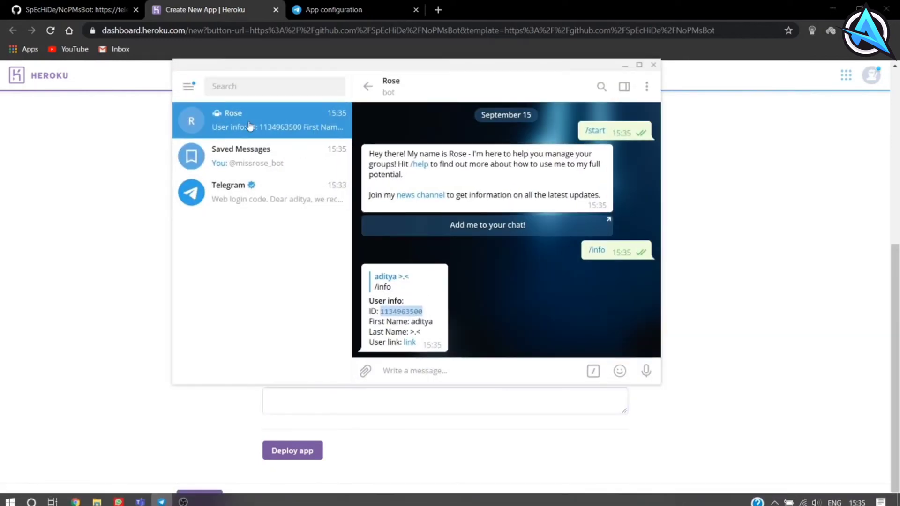
click(245, 86)
text(b)
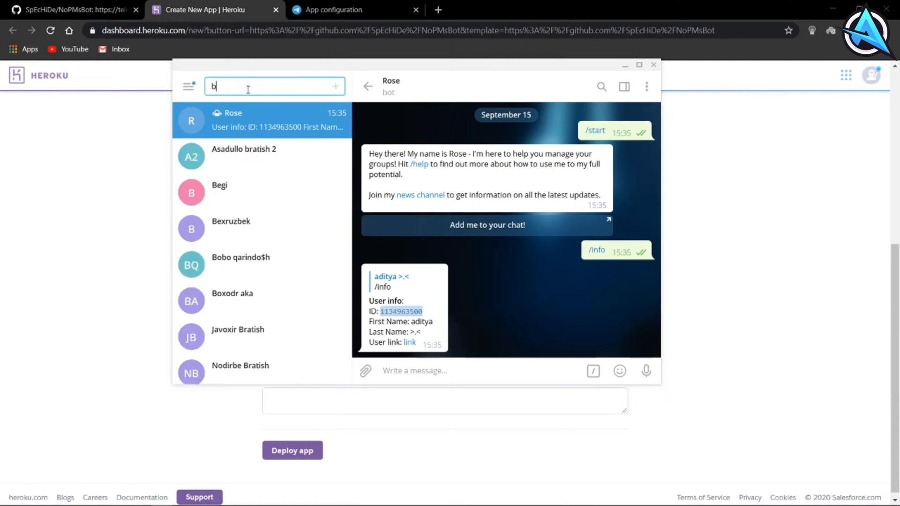
text(otfather)
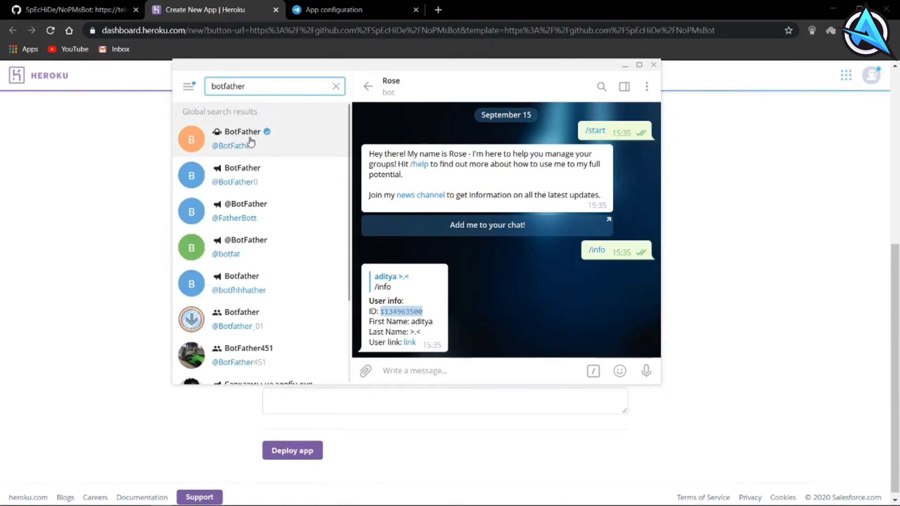
click(324, 147)
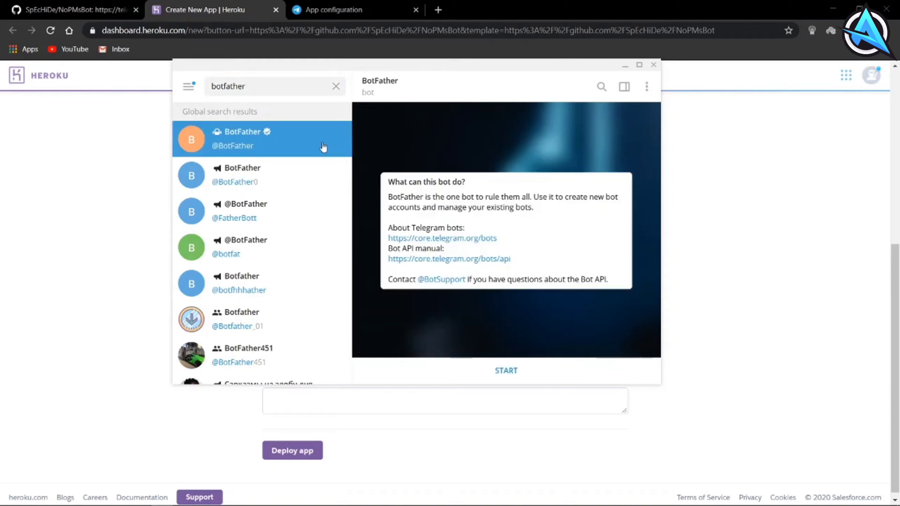
click(502, 372)
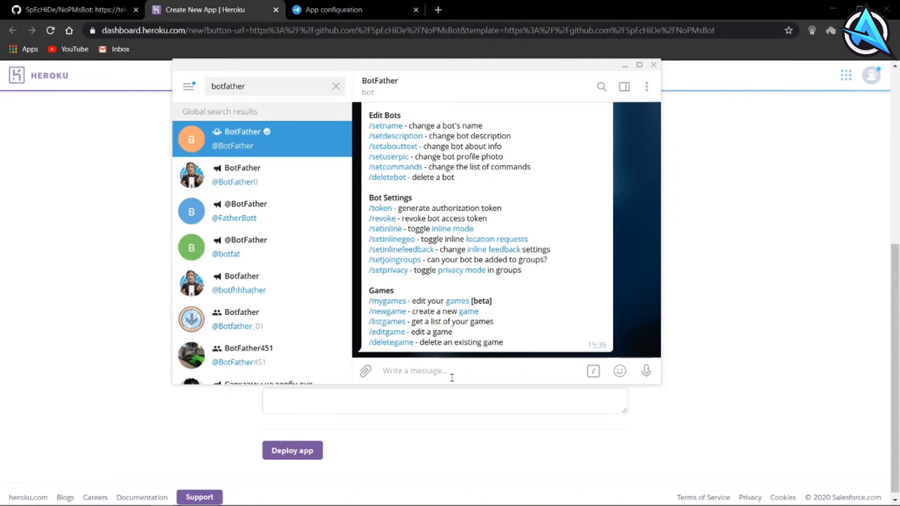
text(/mybo)
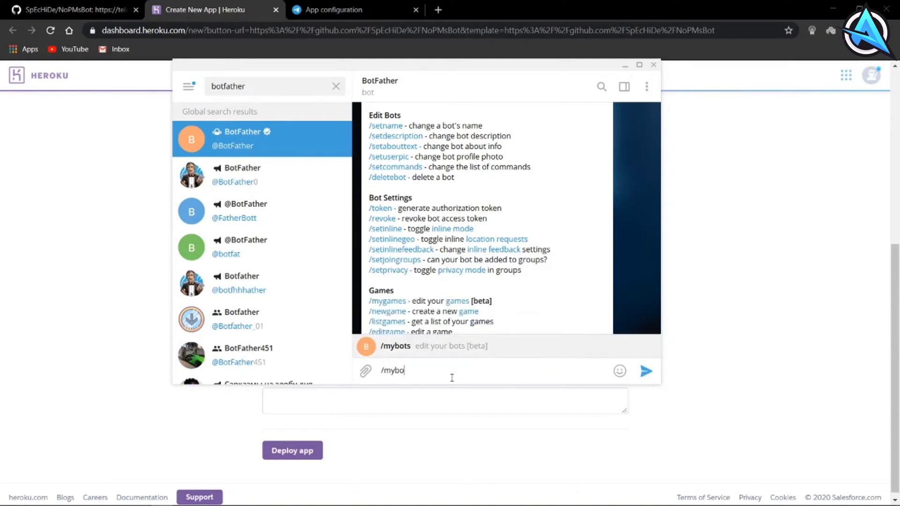
text(t)
key(BackSpace)
key(BackSpace)
key(BackSpace)
key(BackSpace)
key(BackSpace)
key(BackSpace)
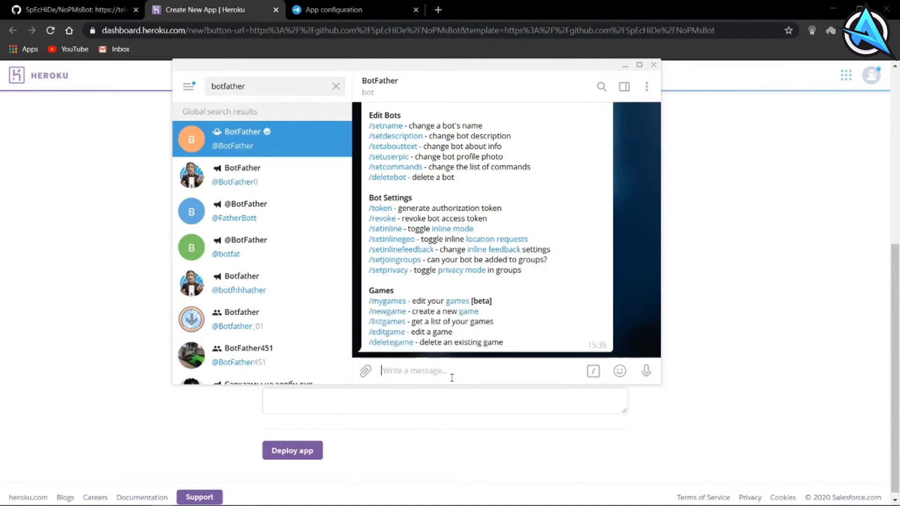
- Send /newbot to BotFather and name the new bot "no pms bot"
text(/new)
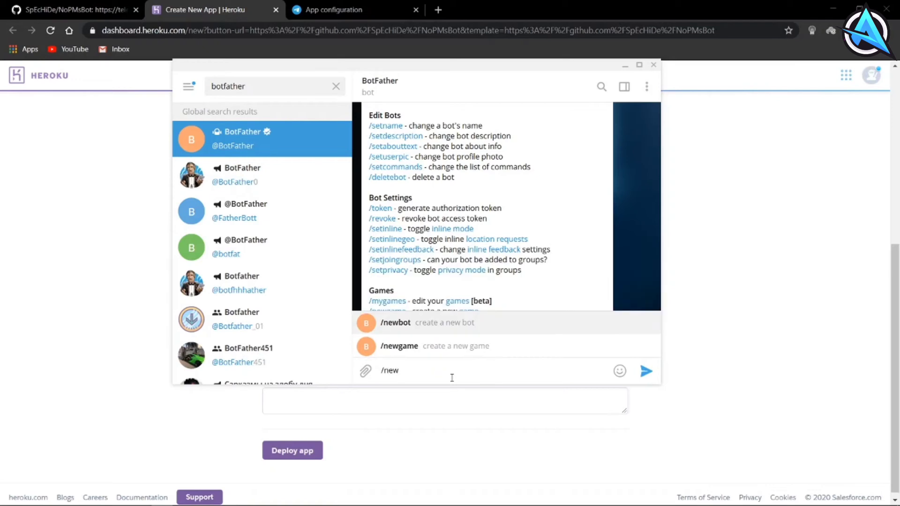
text(b)
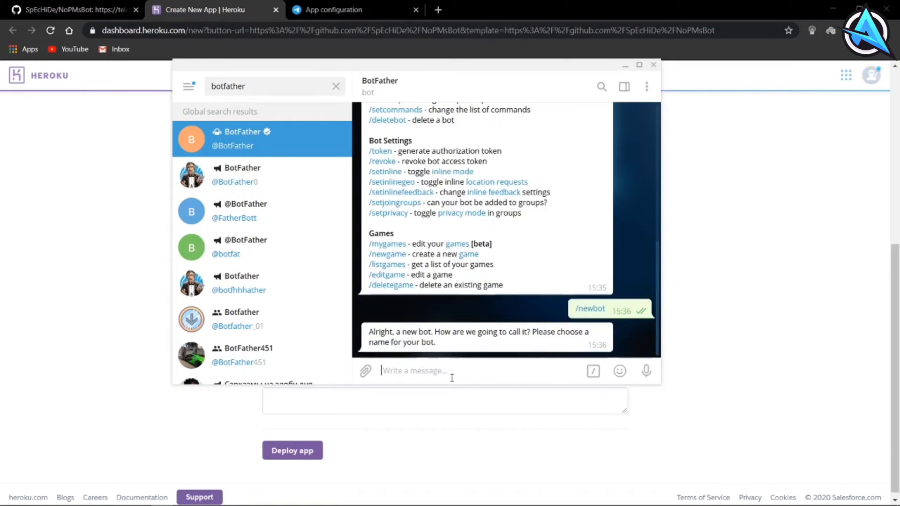
text(no pm)
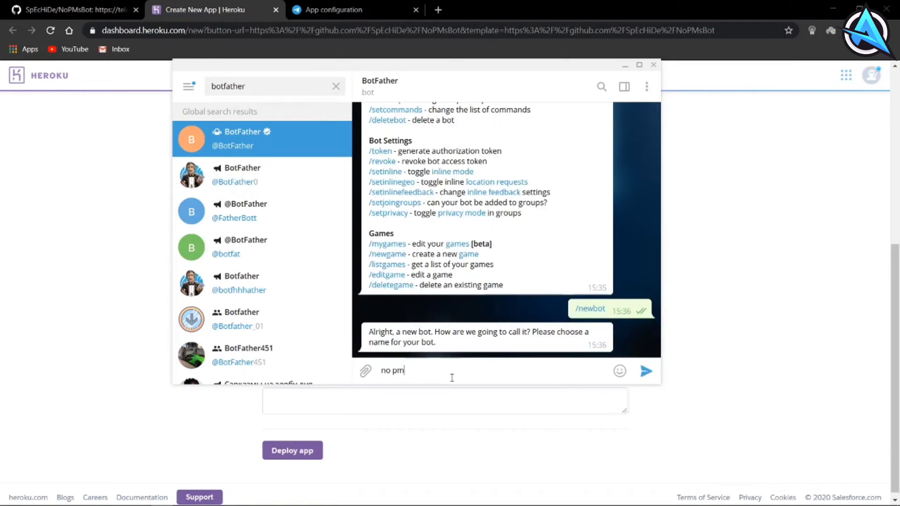
text(s bot)
key(Return)
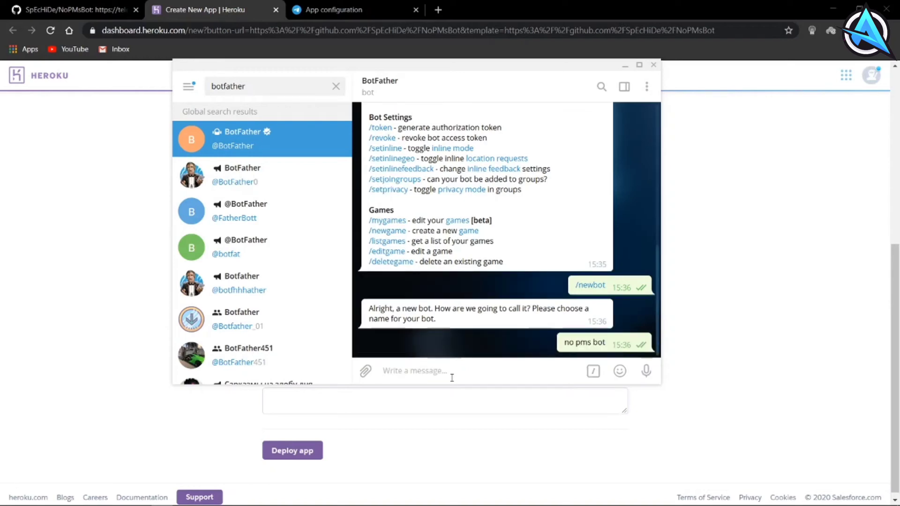
- Try to register myownbot as the new bot's username
text(myown)
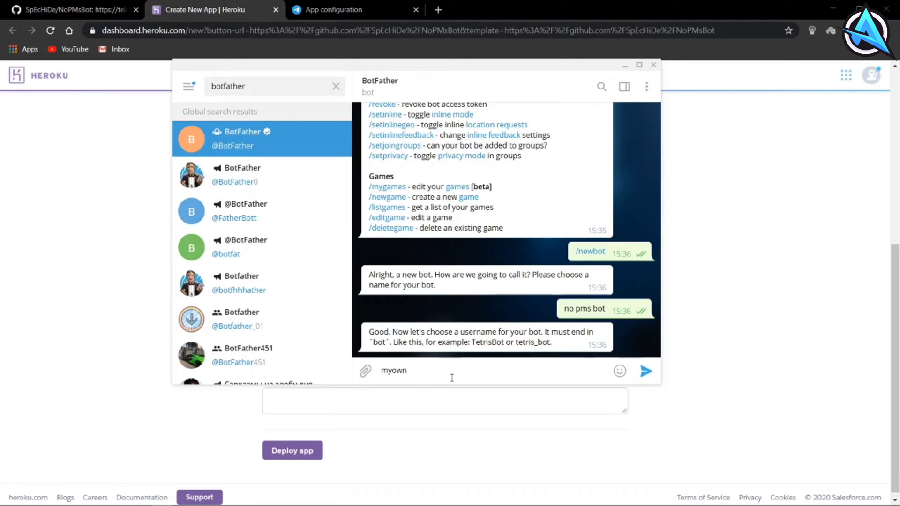
text(bot)
key(Return)
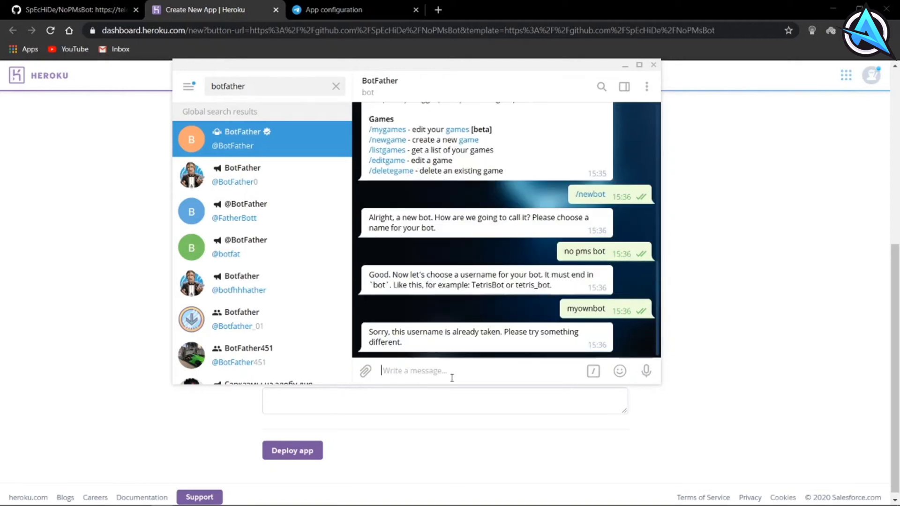
- Try to register xditya_no_pms as the new bot's username
text(xdity)
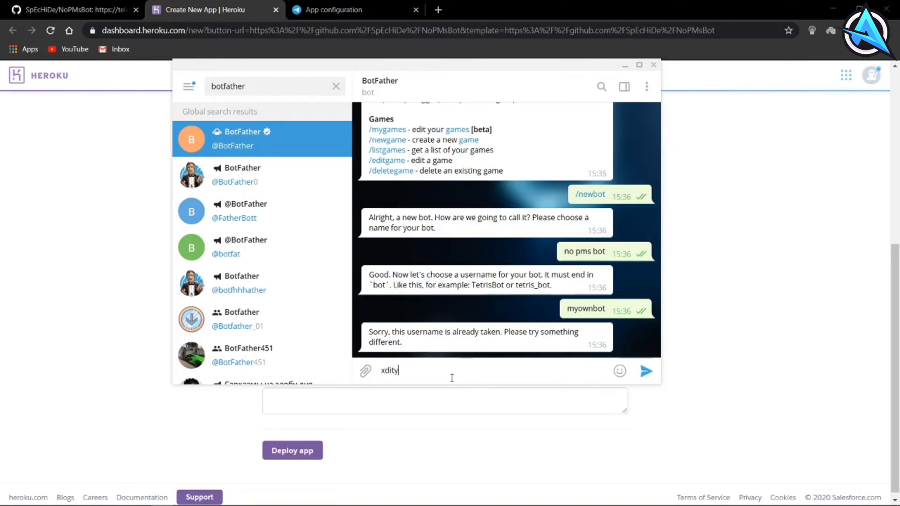
text(a_no_pms)
key(Return)
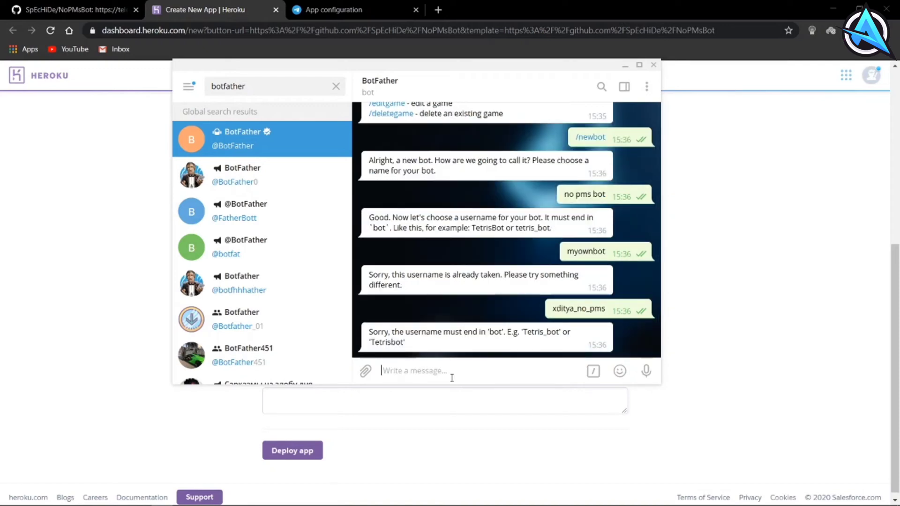
- Send xxditya_nopmbot to BotFather as the new bot's username
text(xxditya_)
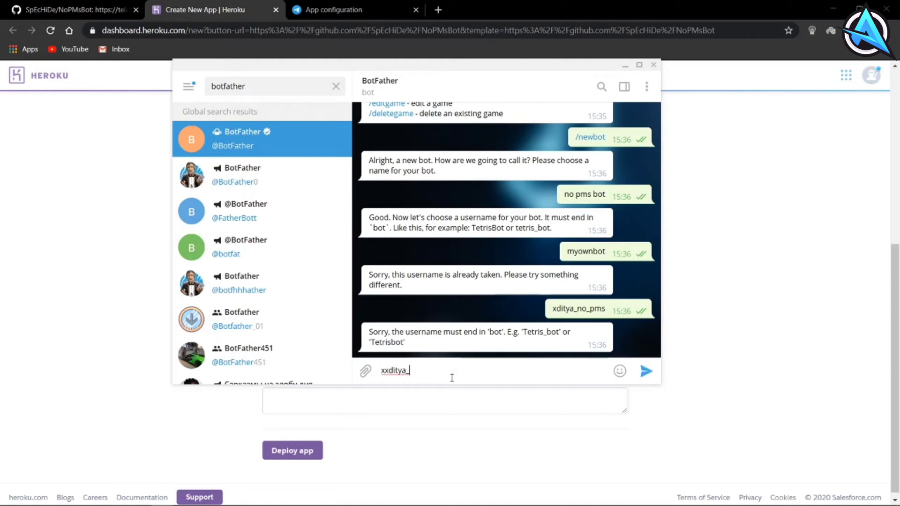
text(nopmbot)
key(Return)
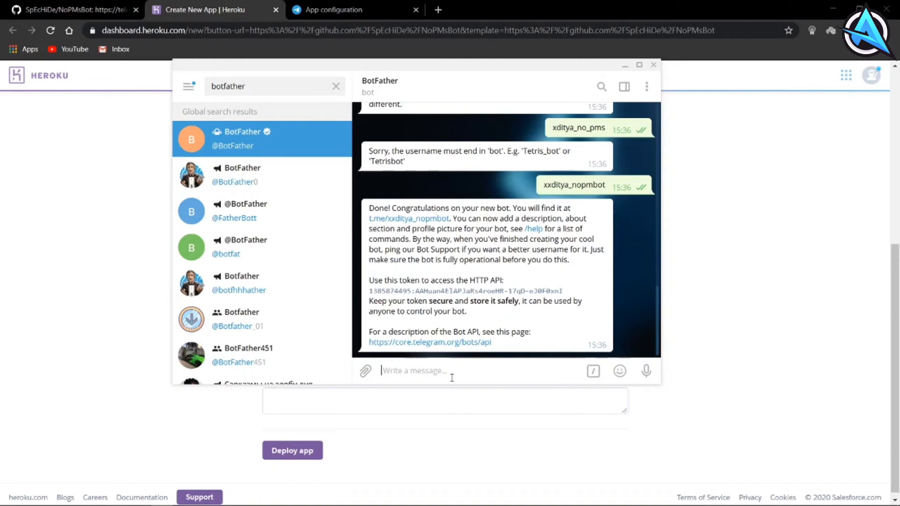
- Copy the new bot's API token from BotFather's message and paste it into the TG_BOT_TOKEN config var on the Heroku form
drag(369, 291, 579, 292)
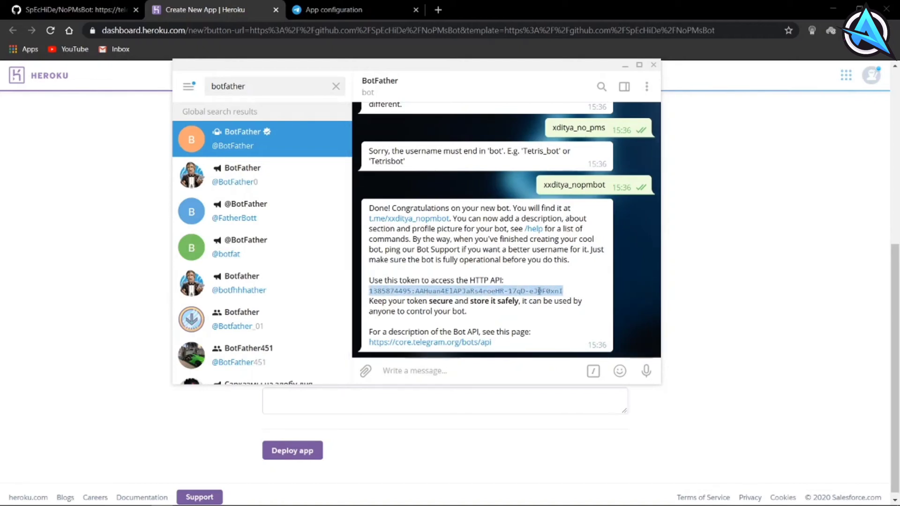
right_click(539, 291)
click(586, 305)
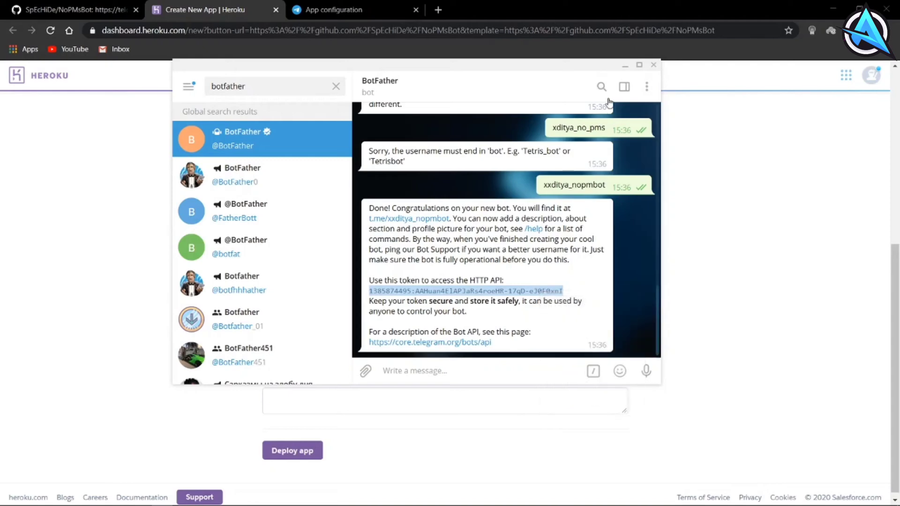
click(625, 65)
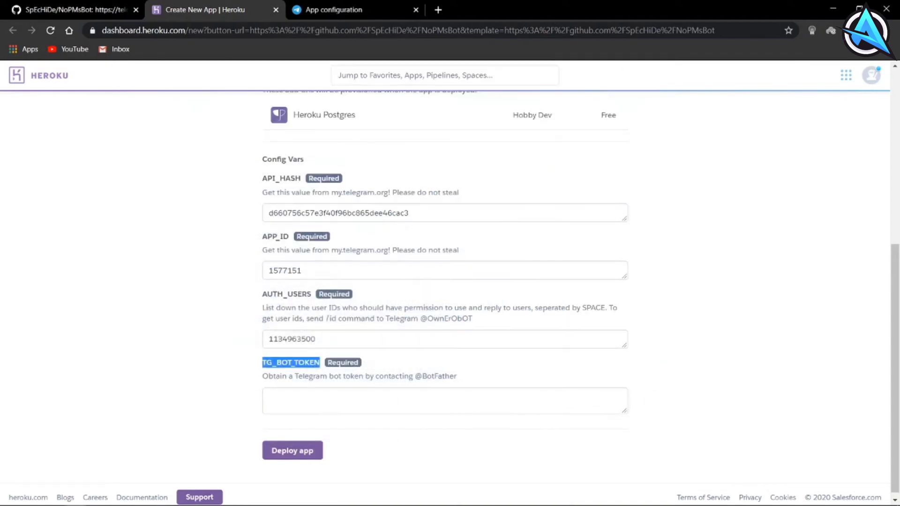
click(335, 395)
right_click(335, 394)
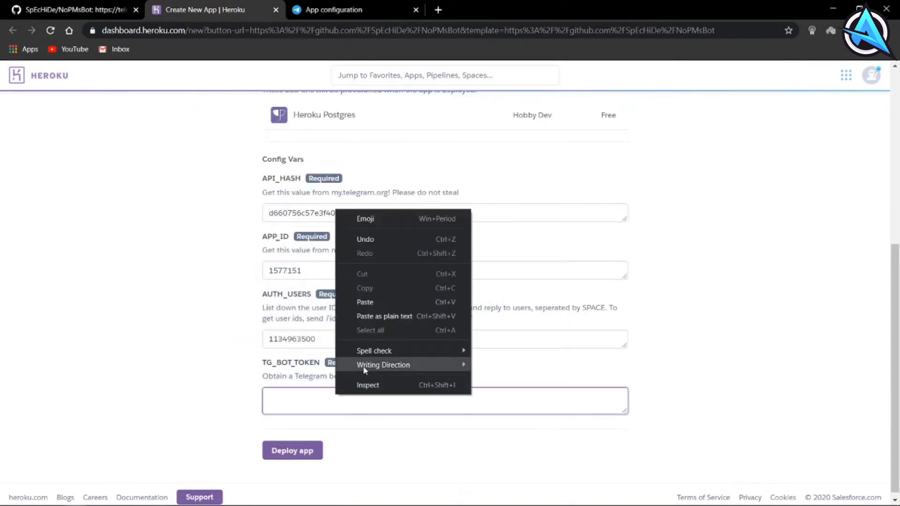
click(382, 300)
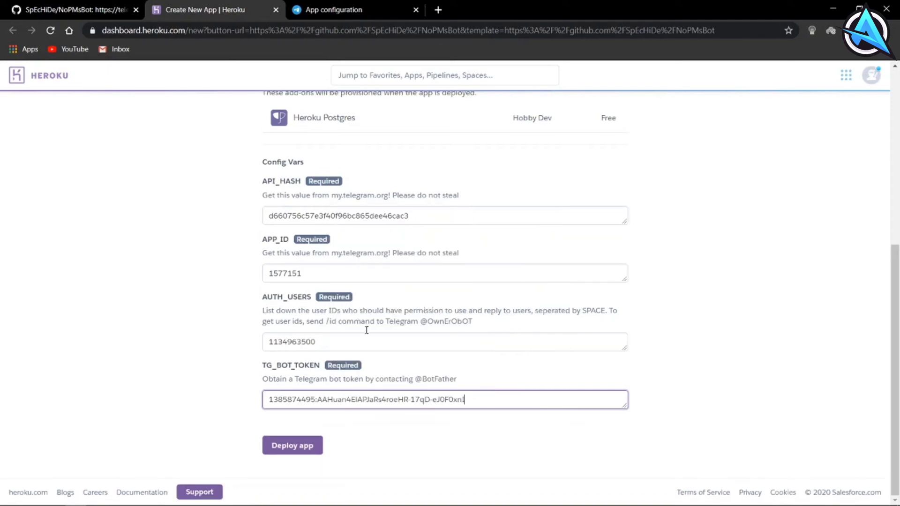
- Deploy the app with the filled config vars and open the settings of the deployed my-nopms-bot app
click(306, 447)
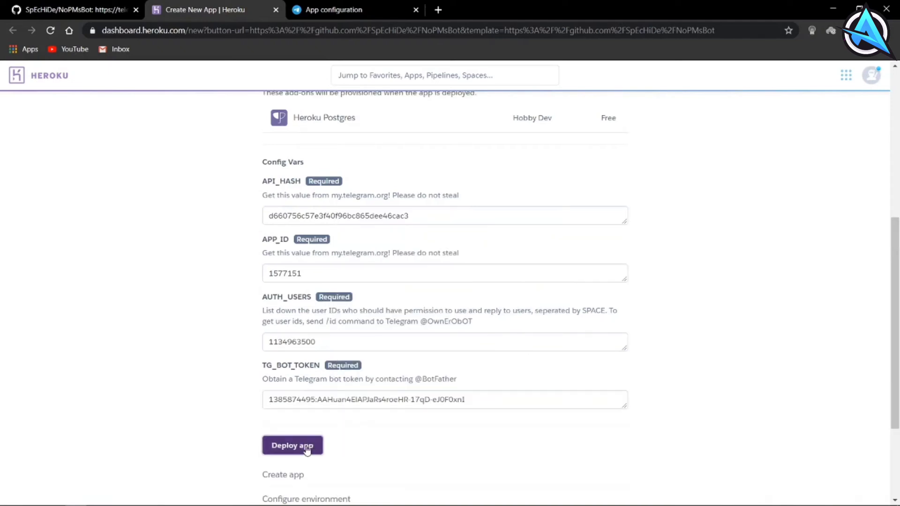
scroll(464, 369, down, 3)
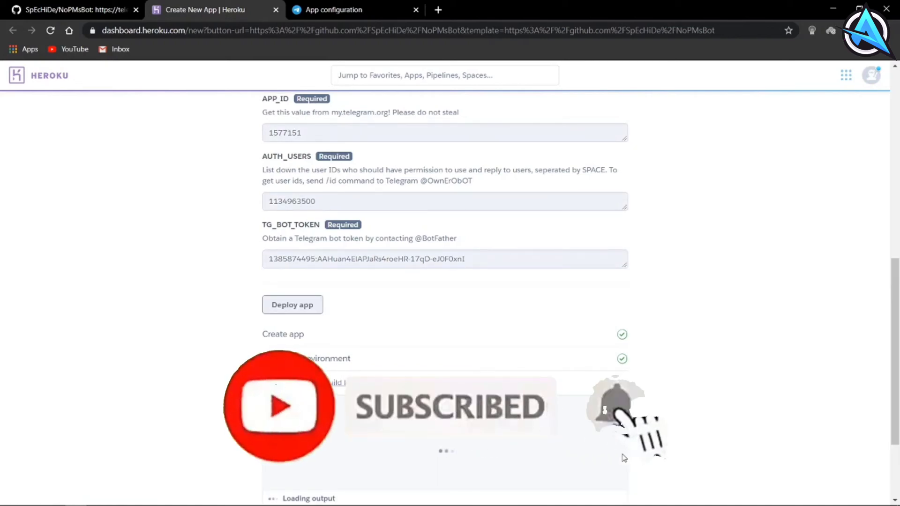
scroll(625, 458, down, 1)
scroll(736, 451, down, 2)
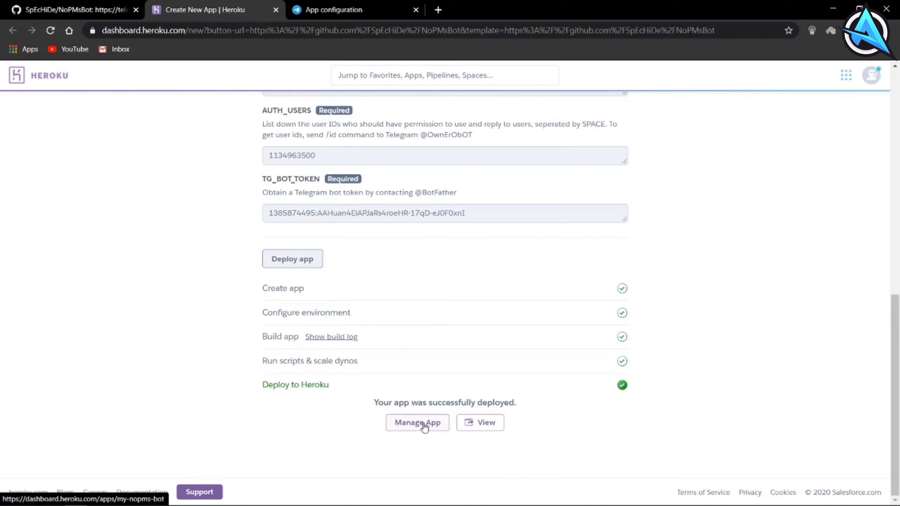
click(418, 424)
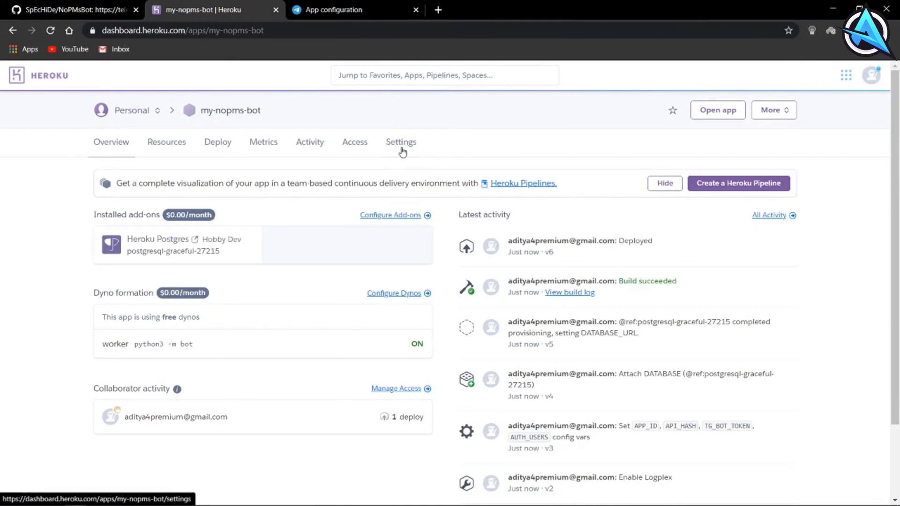
click(402, 152)
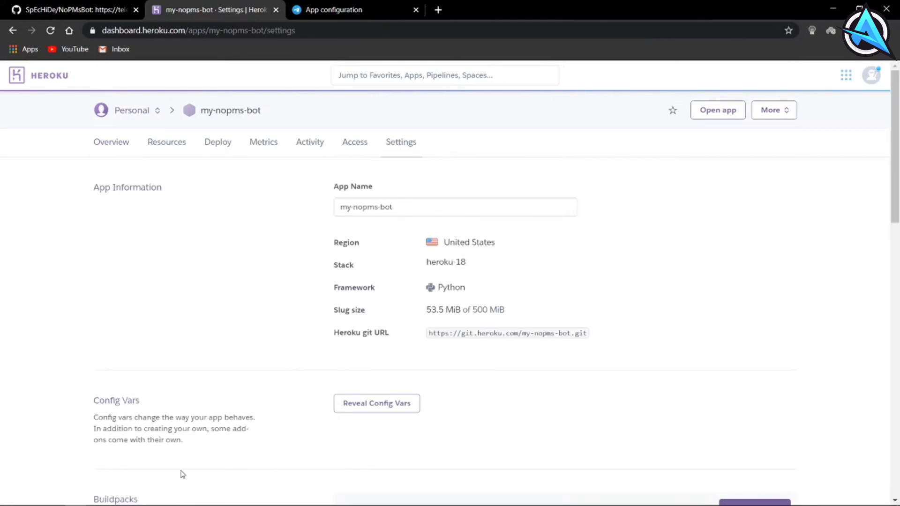
- Switch to Telegram, open the new bot's chat from the link in BotFather's message, start the bot, and return to Heroku
click(162, 497)
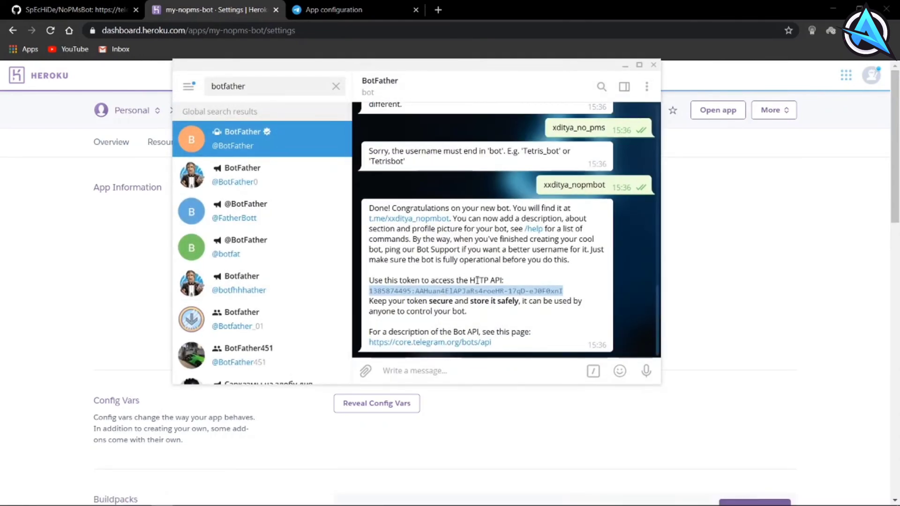
click(441, 236)
drag(368, 218, 458, 224)
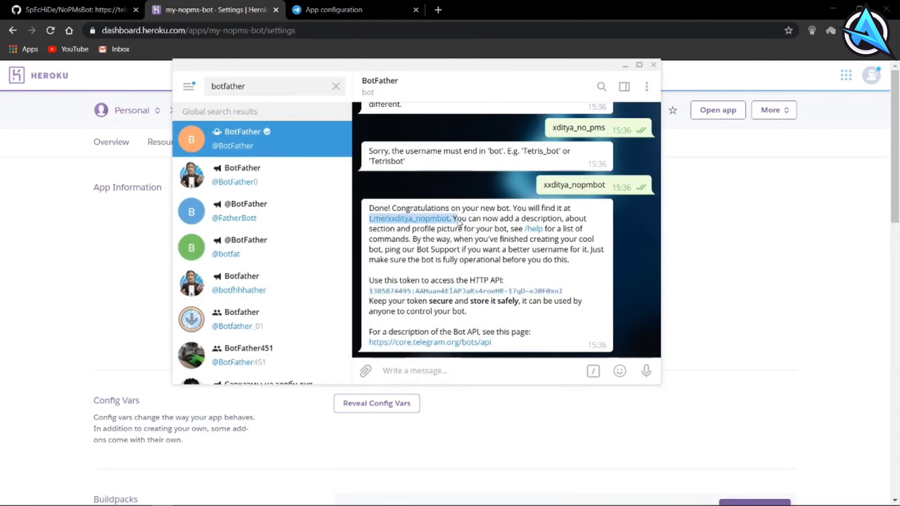
click(445, 219)
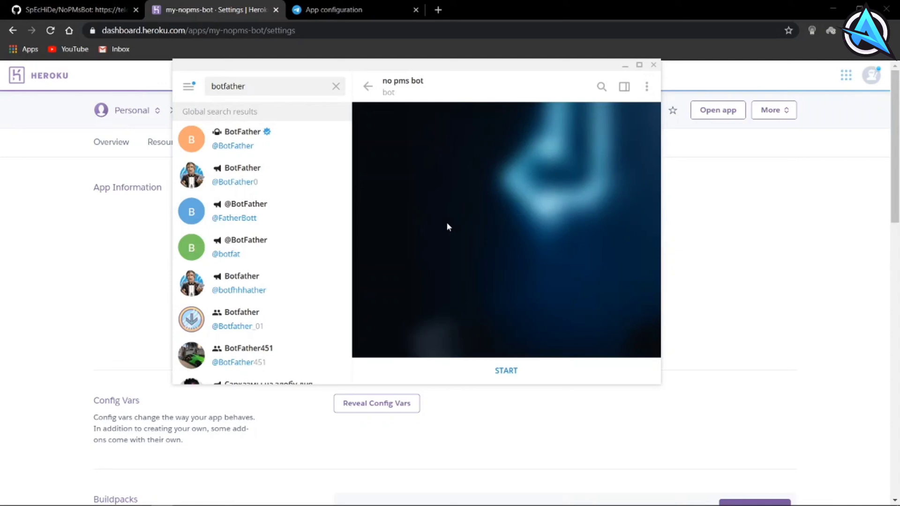
click(489, 382)
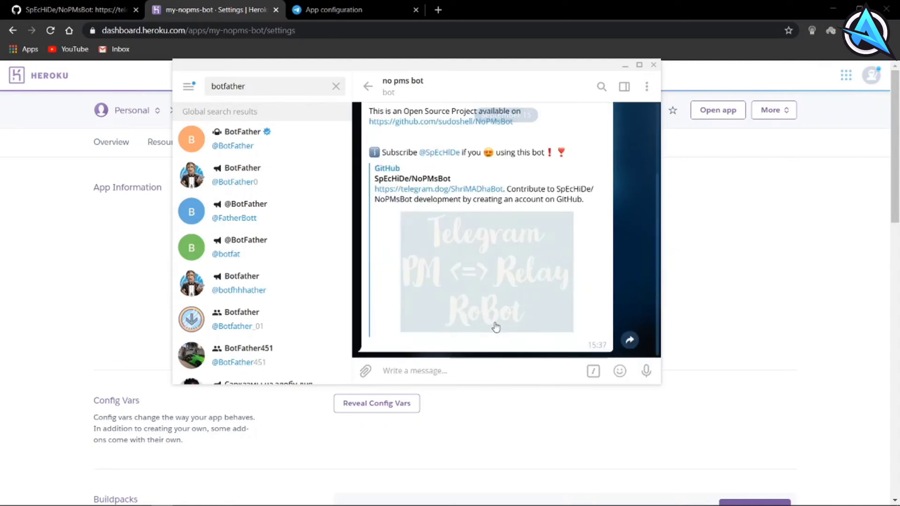
click(625, 65)
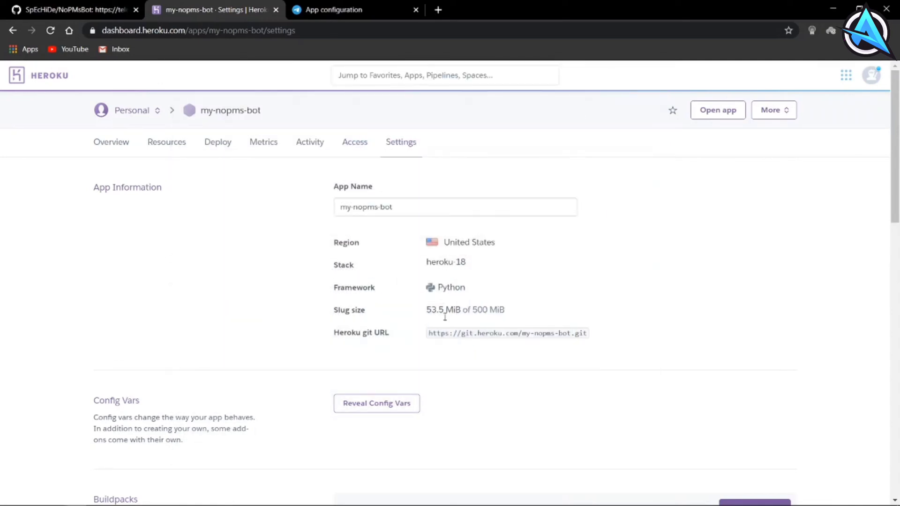
- Reveal the app's config vars and copy the START_OTHER_USERS_TEXT variable name from the NoPMsBot README on GitHub
click(380, 405)
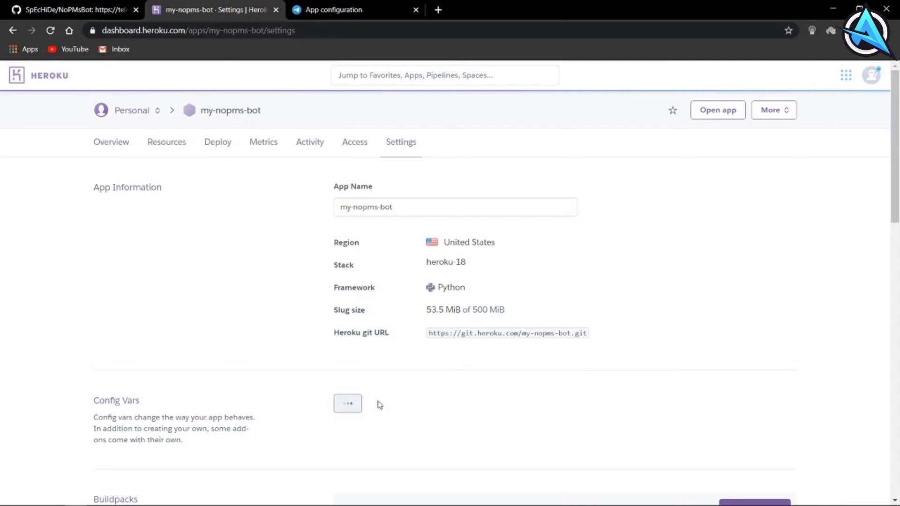
scroll(375, 375, down, 6)
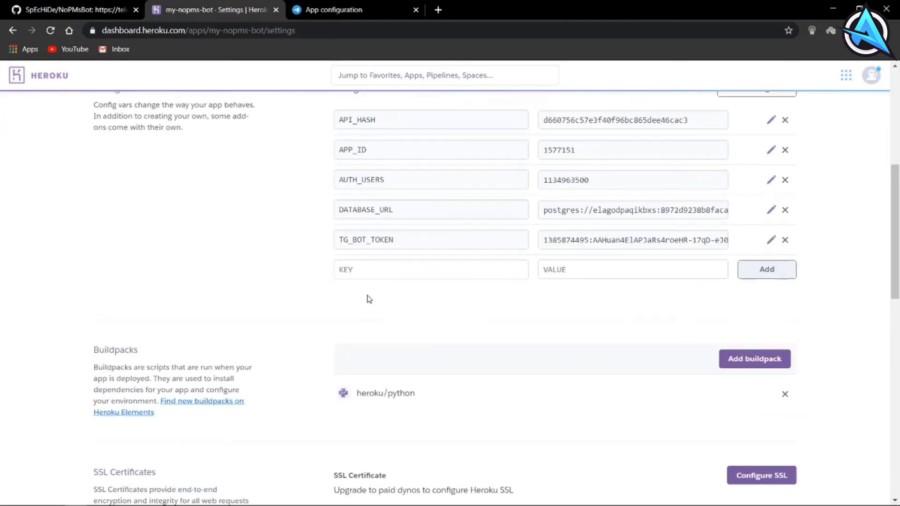
click(72, 9)
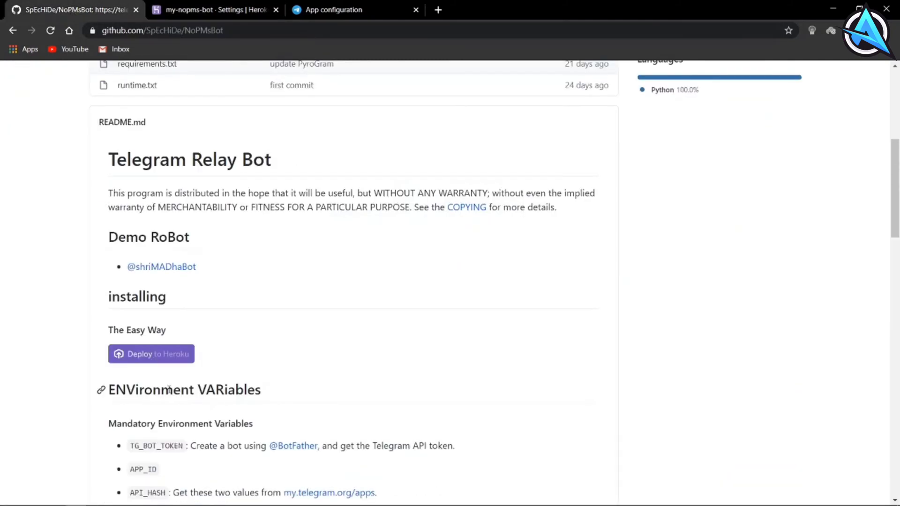
scroll(169, 389, down, 8)
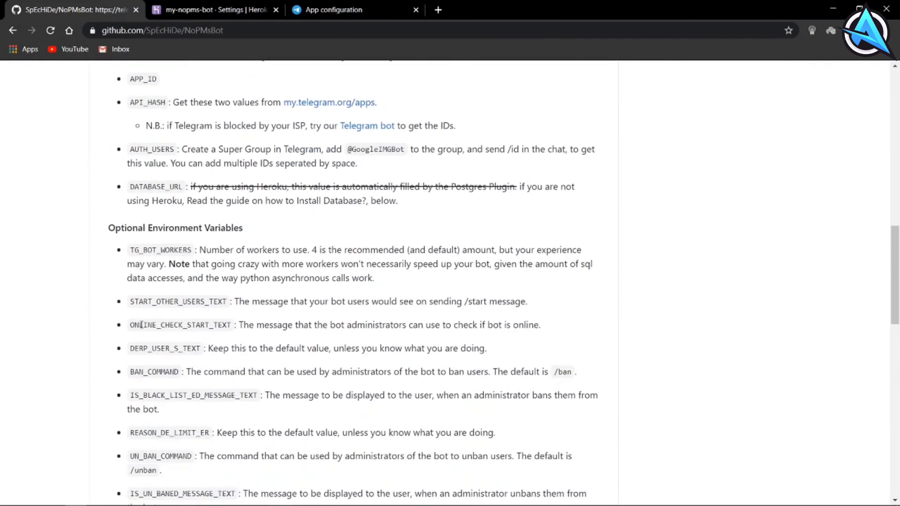
drag(130, 301, 228, 308)
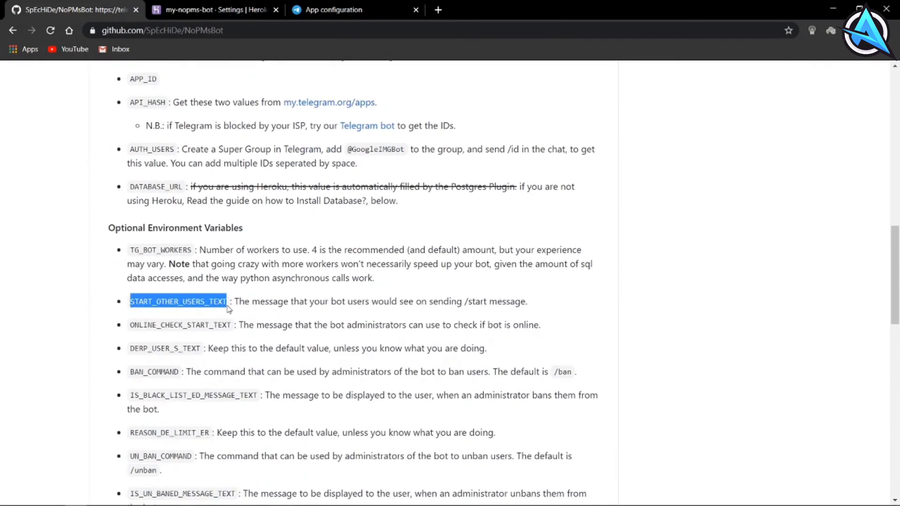
right_click(216, 303)
click(244, 313)
- Add a Heroku config var with the copied key START_OTHER_USERS_TEXT and the value "Welcome to my bot"
click(224, 12)
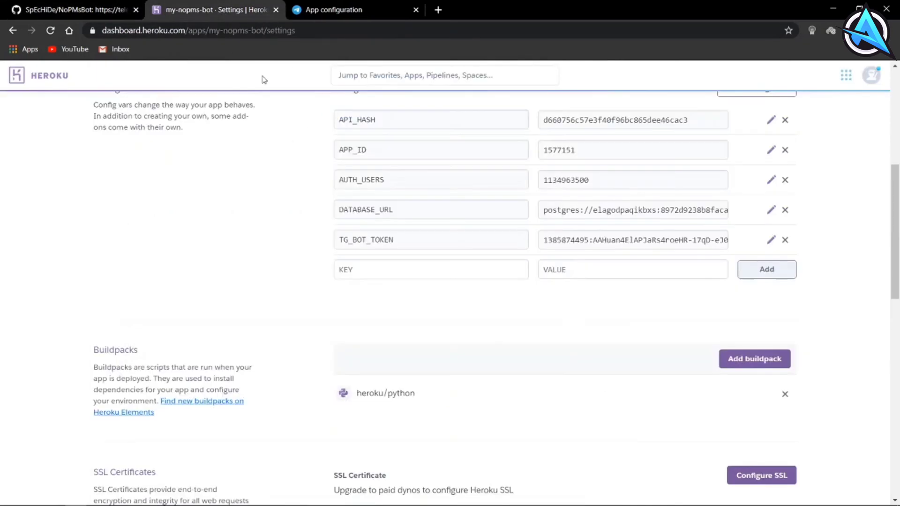
click(405, 270)
right_click(404, 269)
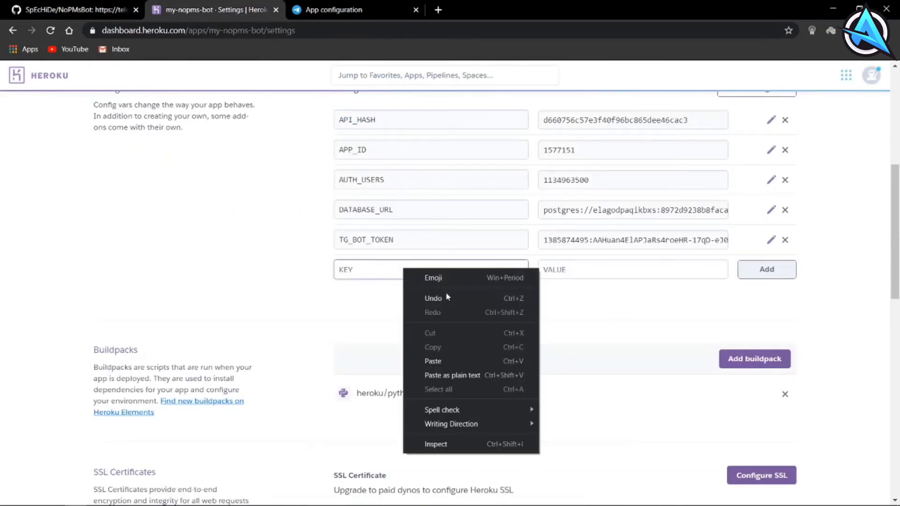
click(445, 360)
click(612, 266)
text(W)
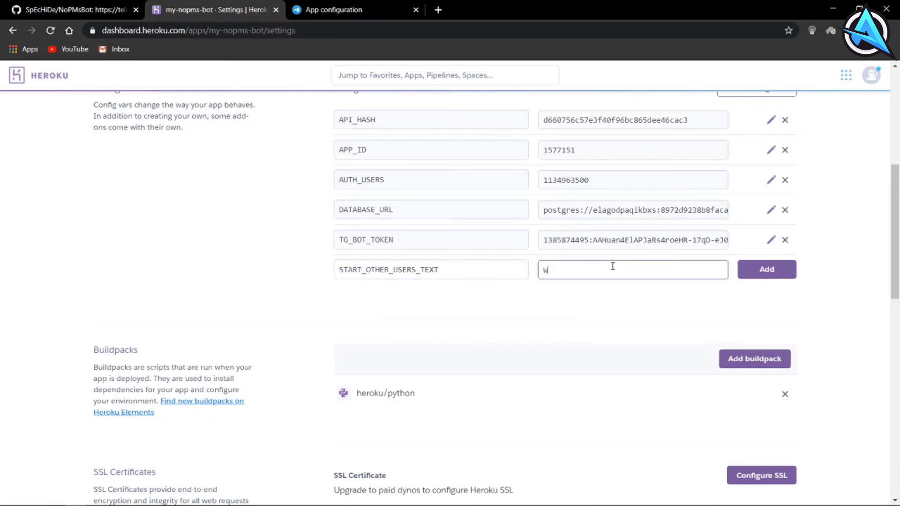
text(elcome to my bot)
click(753, 271)
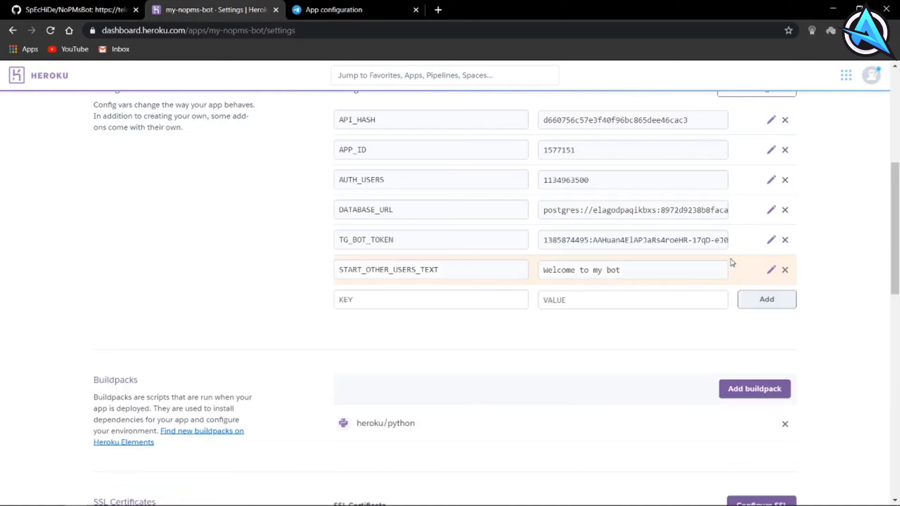
- Copy the ONLINE_CHECK_START_TEXT variable name from the GitHub README and add it as a Heroku config var with the value "Online!"
click(96, 8)
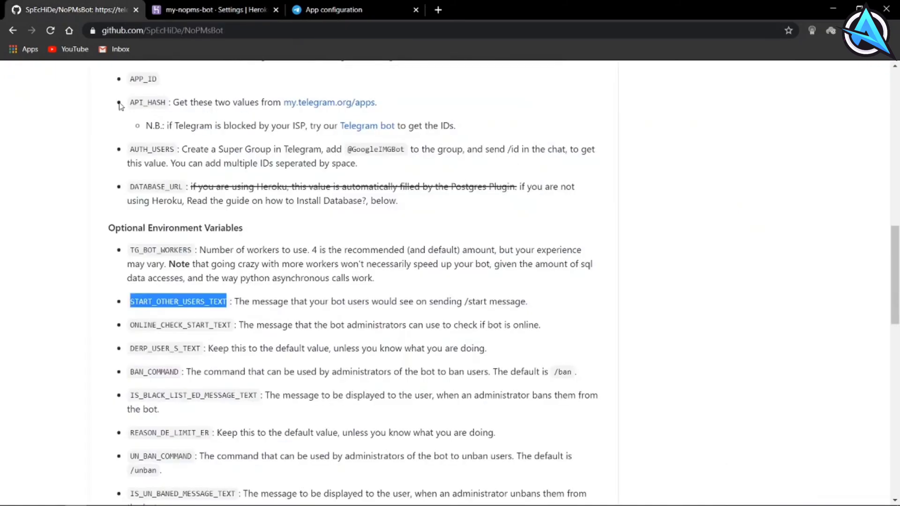
drag(133, 324, 231, 326)
right_click(225, 329)
click(245, 336)
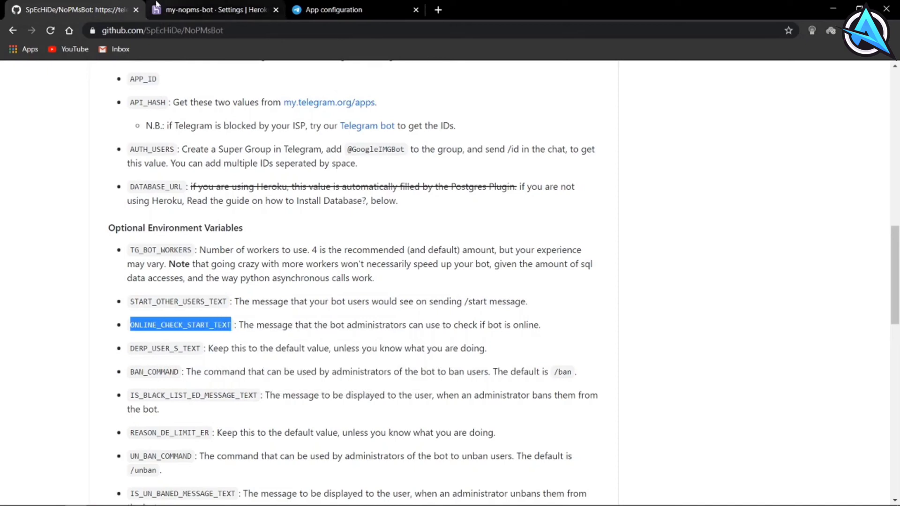
click(156, 6)
right_click(356, 300)
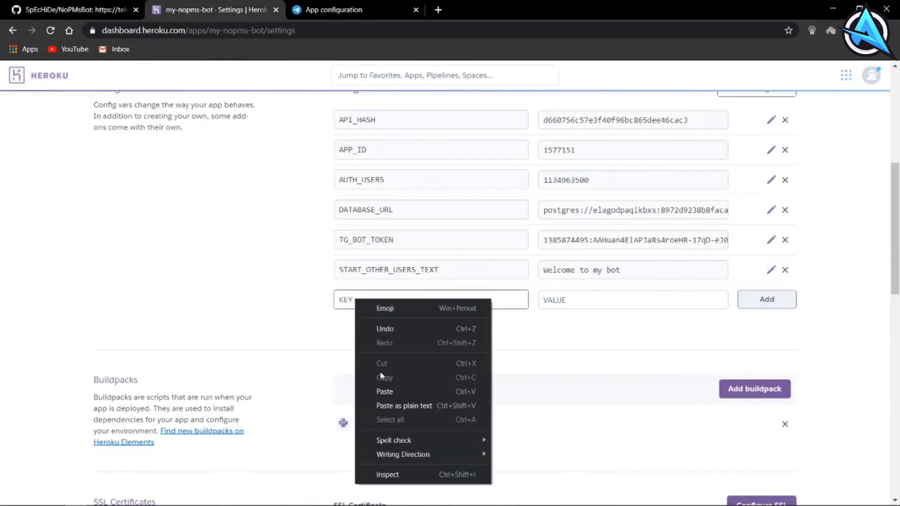
click(382, 389)
click(598, 305)
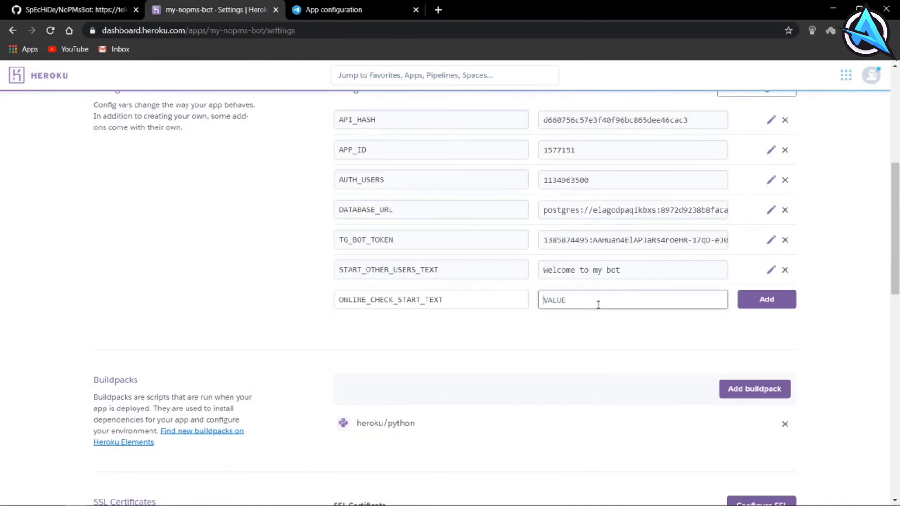
text(Online!)
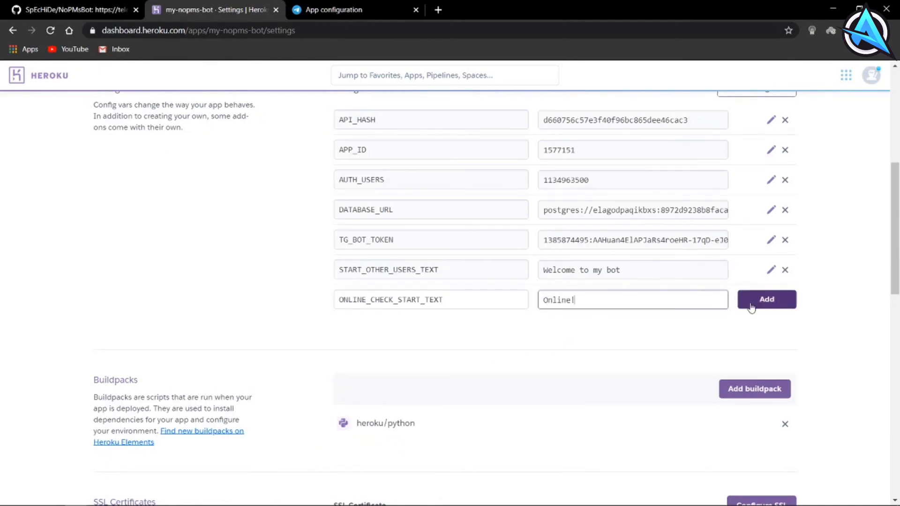
click(767, 299)
- Return to the GitHub README and look through the remaining optional environment variables
click(134, 6)
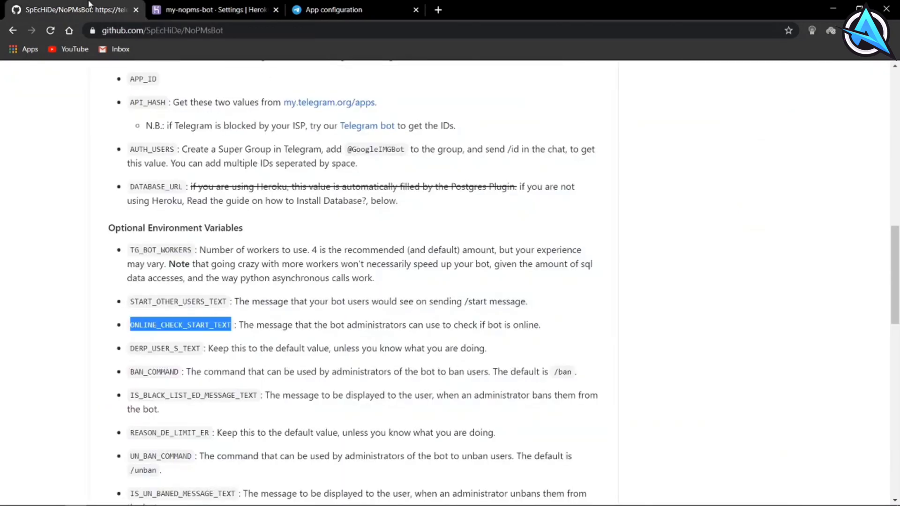
scroll(317, 339, down, 2)
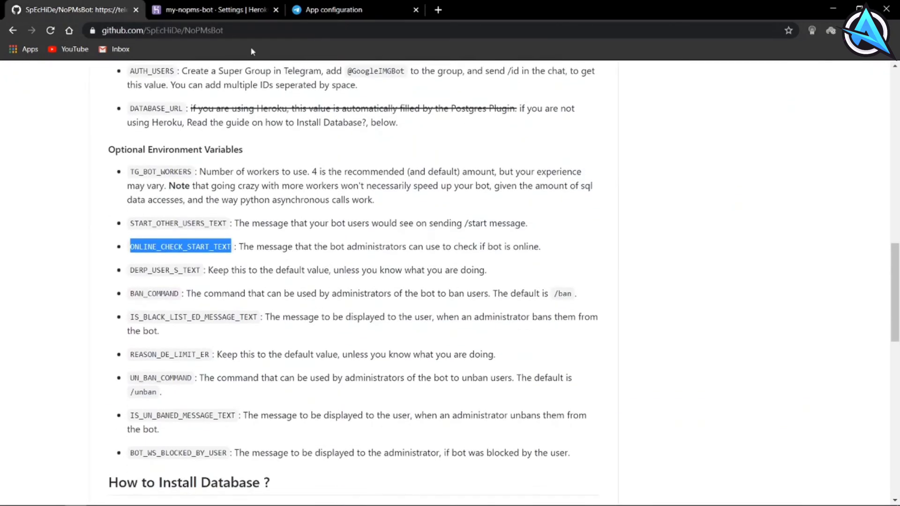
- Return to the my-nopms-bot app on Heroku and open its application logs to check the bot's restart
click(244, 9)
scroll(477, 286, down, 2)
scroll(422, 286, up, 8)
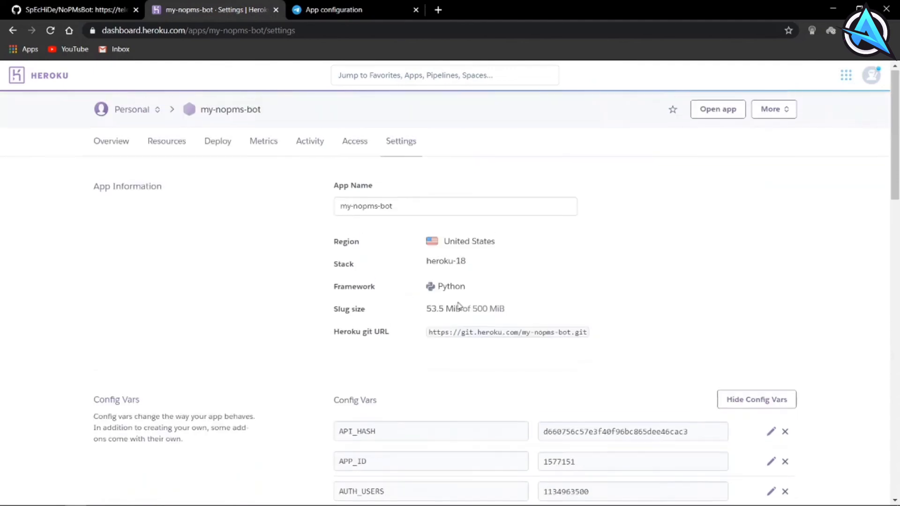
click(775, 110)
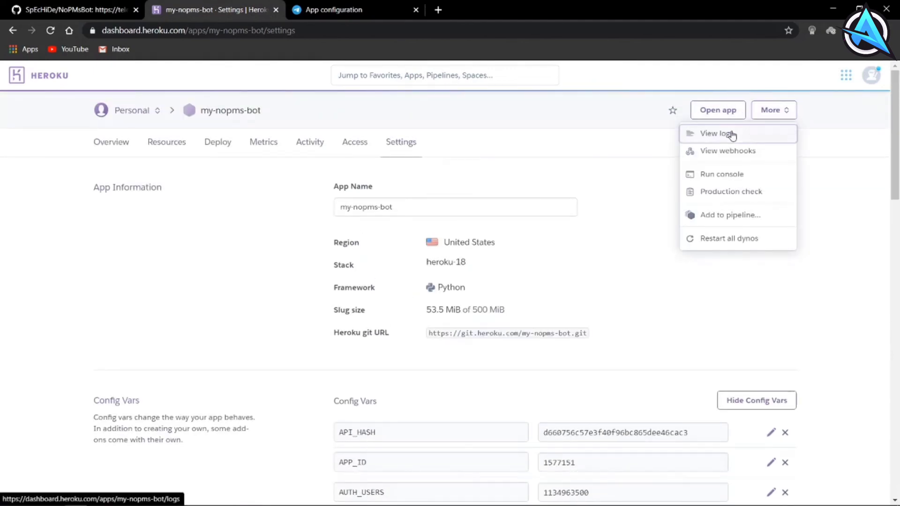
click(732, 136)
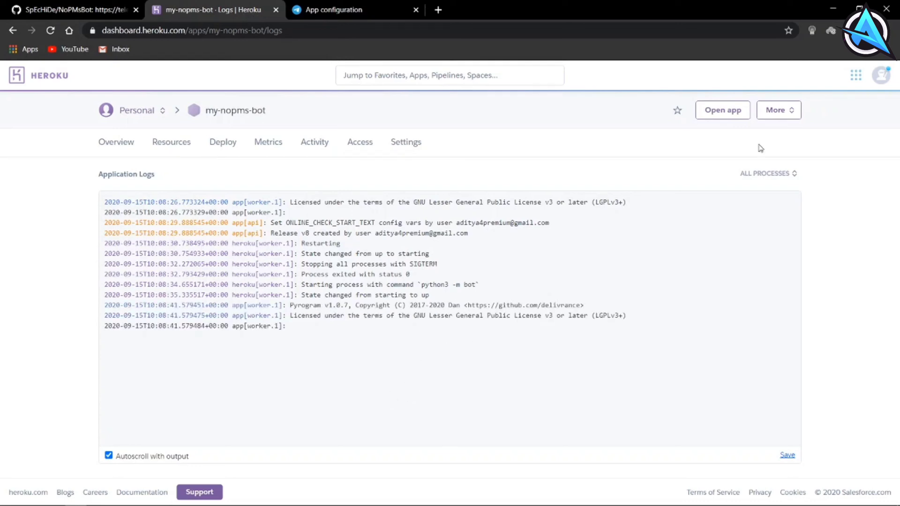
- Switch to Telegram and send /start to the no pms bot from the administrator account
click(835, 9)
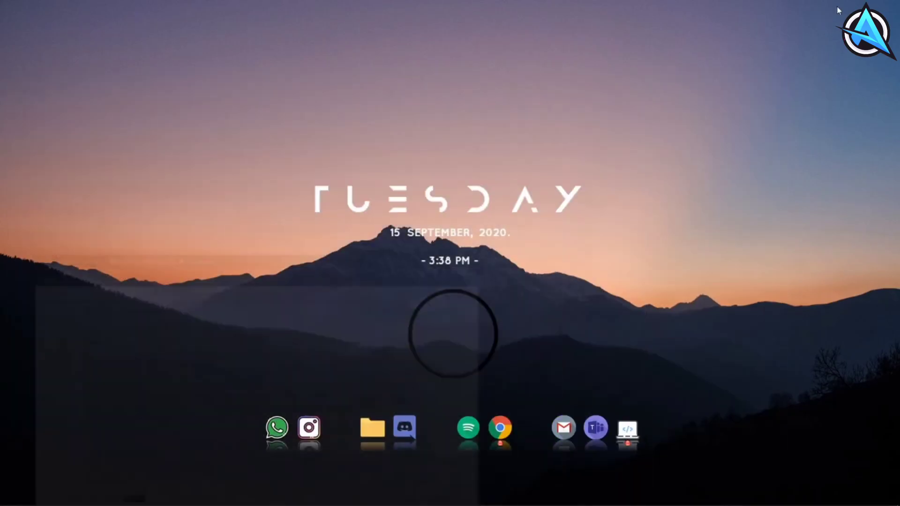
click(162, 497)
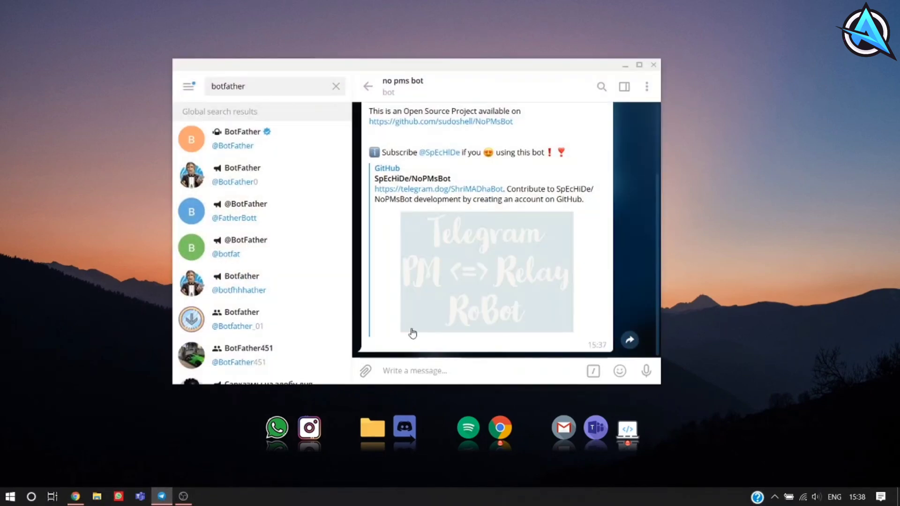
text(/)
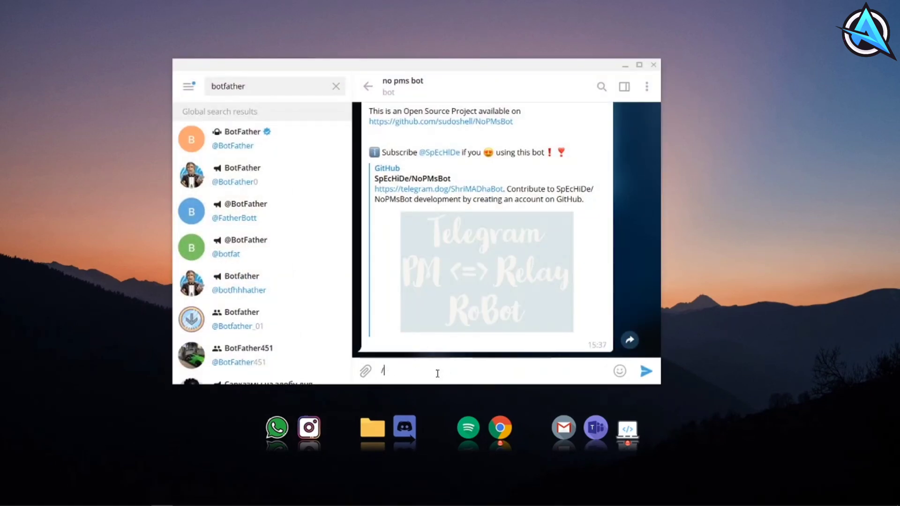
text(start)
key(Return)
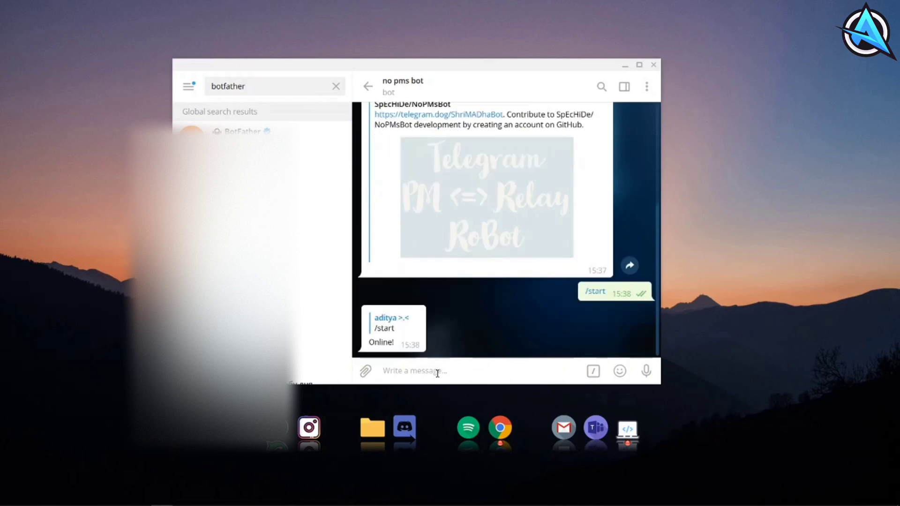
- From a second Telegram account, find and start the no pms bot and send it the message "hi!"
click(188, 86)
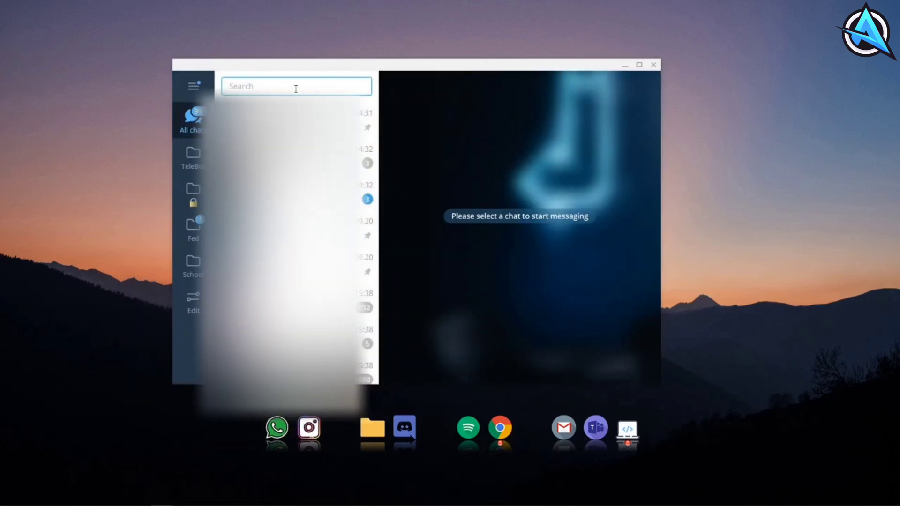
text(@)
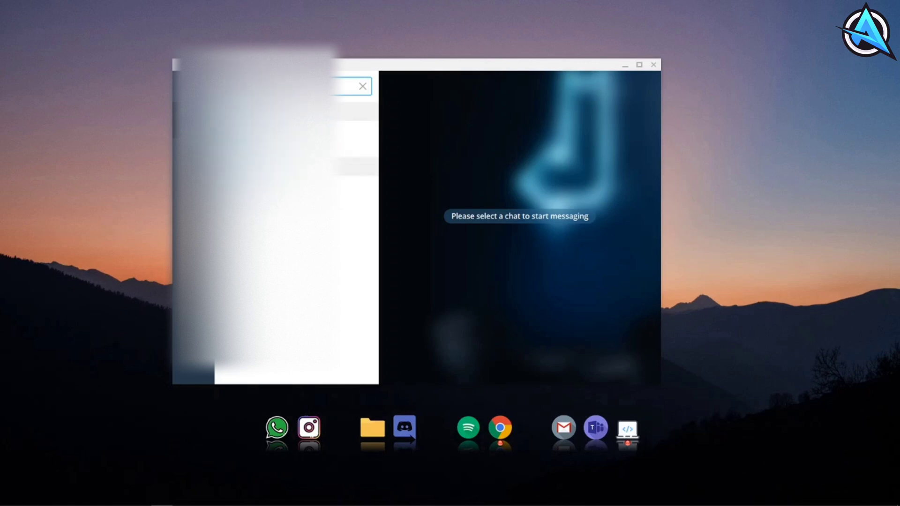
click(286, 139)
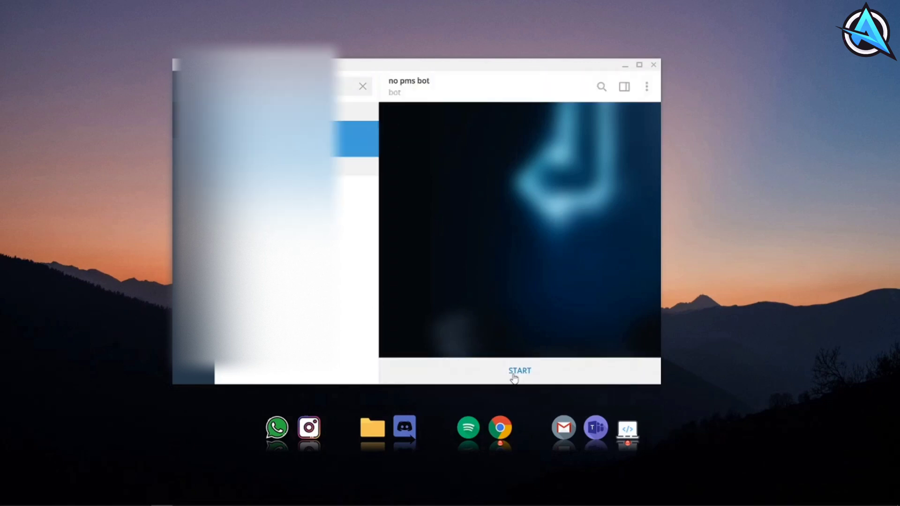
click(515, 374)
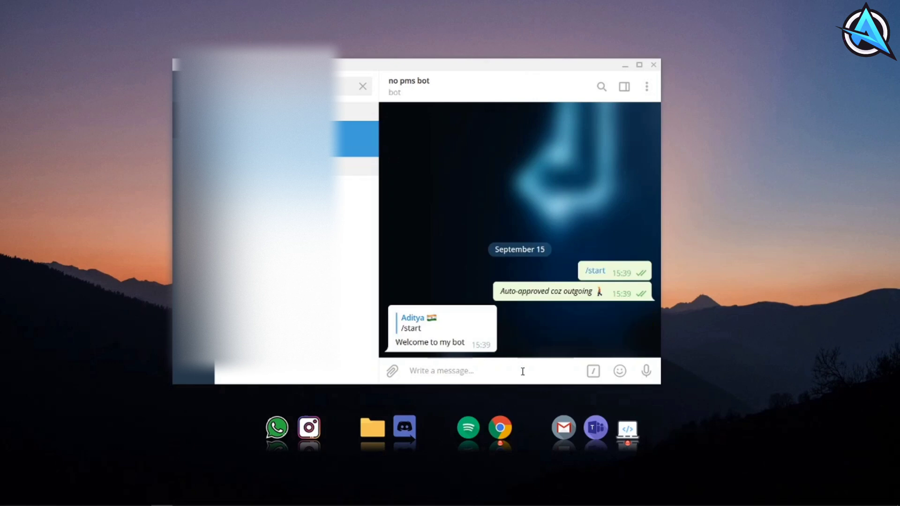
text(hi!)
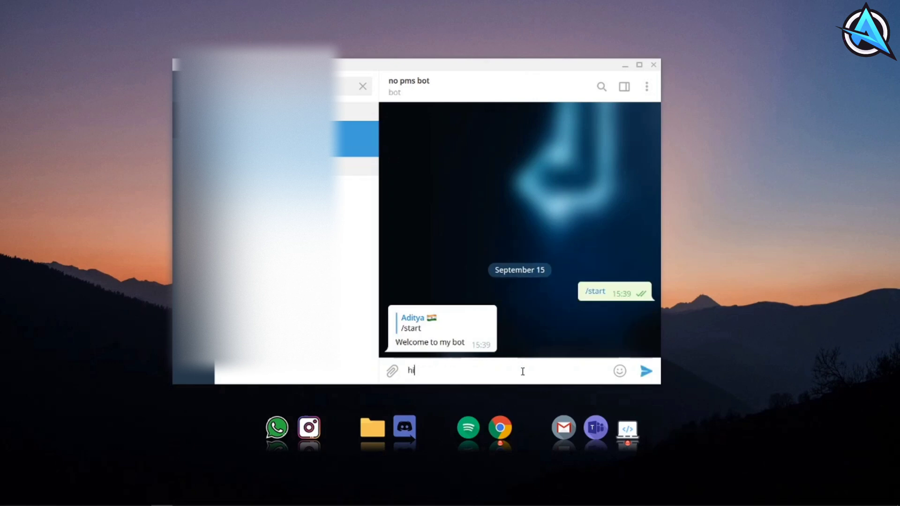
key(Return)
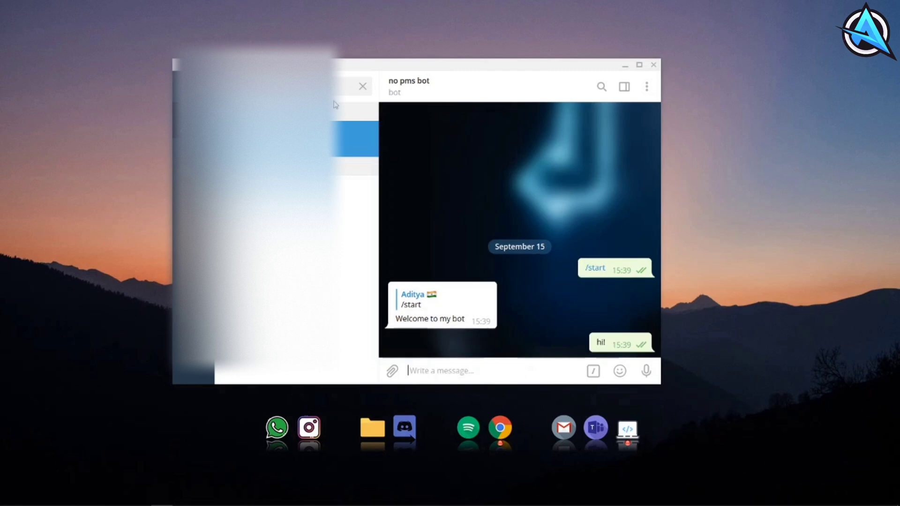
- Switch back to the administrator's Telegram account and open the no pms bot chat
click(193, 86)
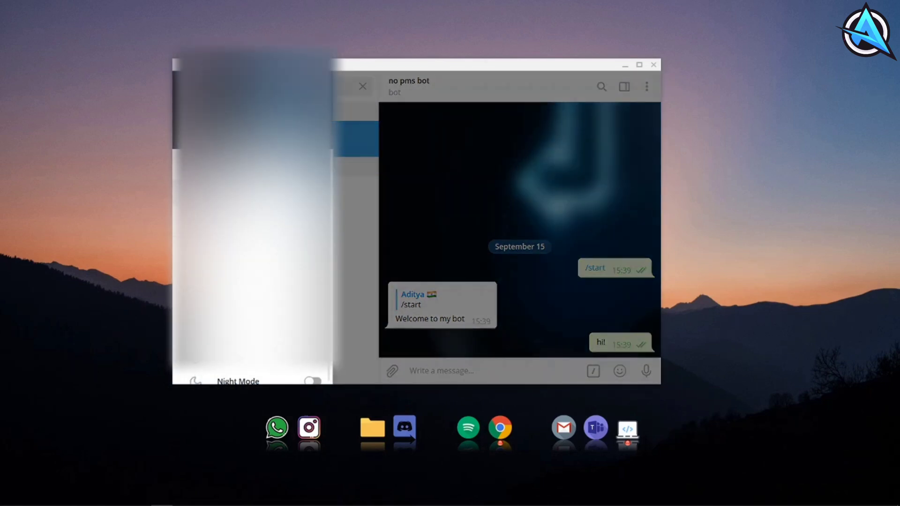
click(230, 186)
click(187, 87)
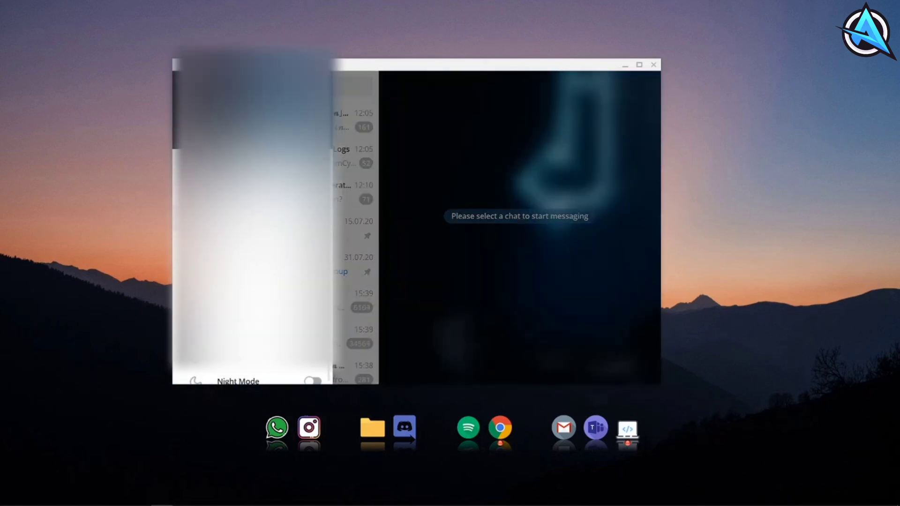
click(230, 193)
click(263, 120)
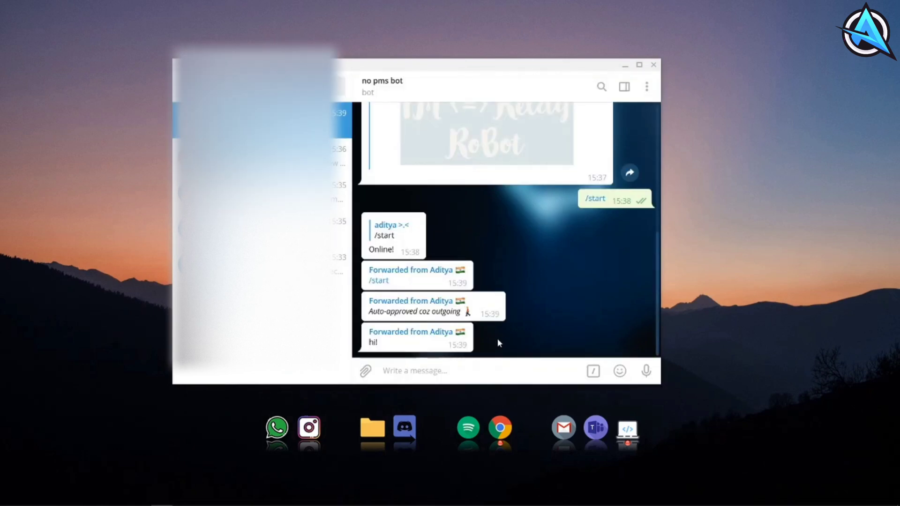
- Reply "hello!!!" to the forwarded "hi!" message in the bot chat
double_click(498, 343)
text(hell)
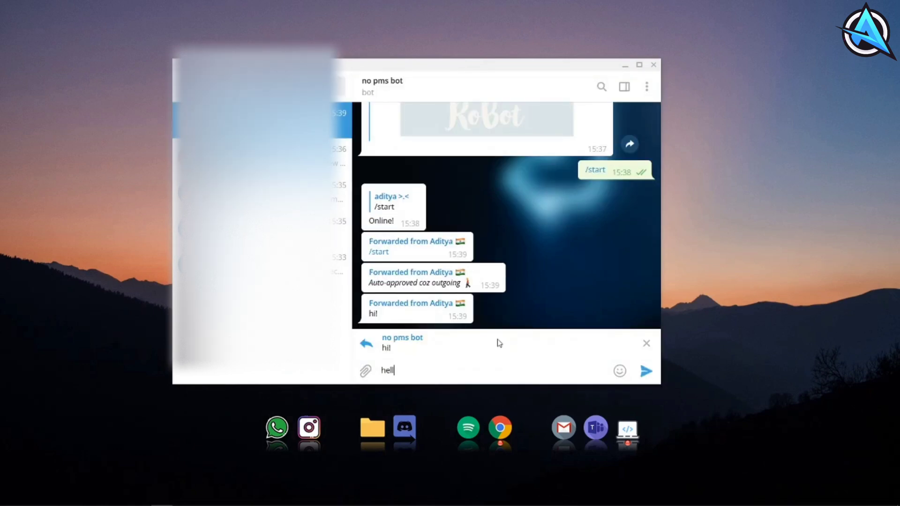
text(o!!)
key(Return)
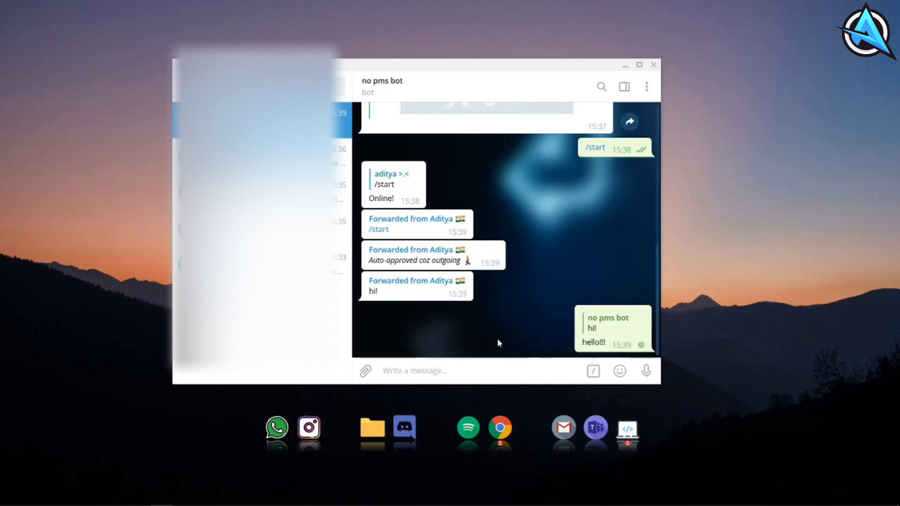
- Check the no pms bot chat from the second account for the administrator's reply, and minimise Telegram
click(188, 87)
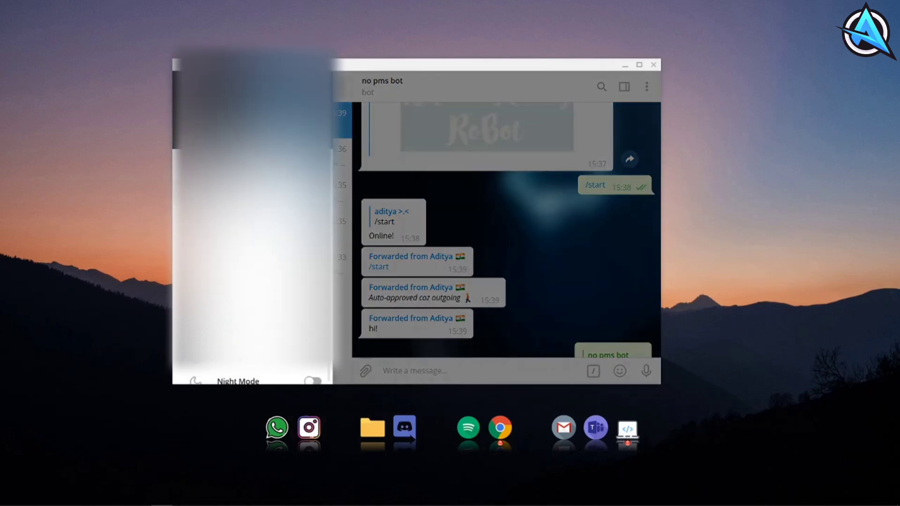
click(248, 218)
click(281, 302)
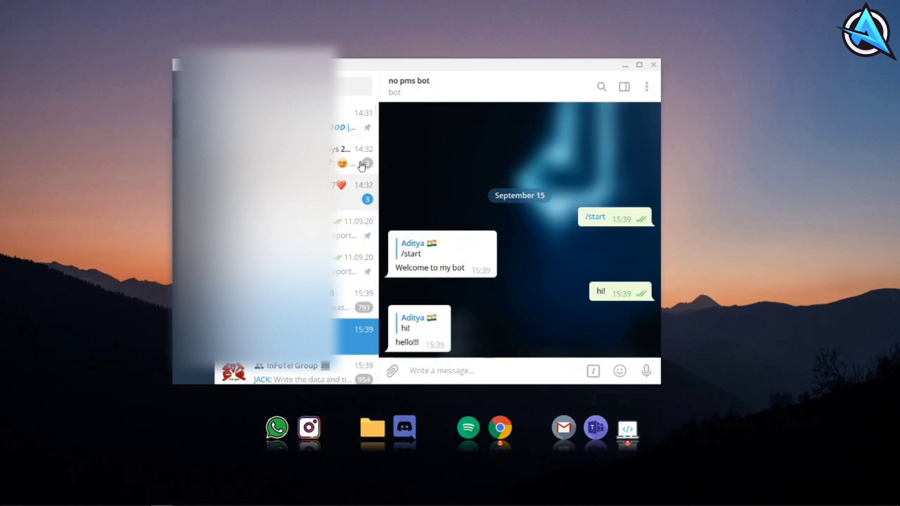
click(625, 65)
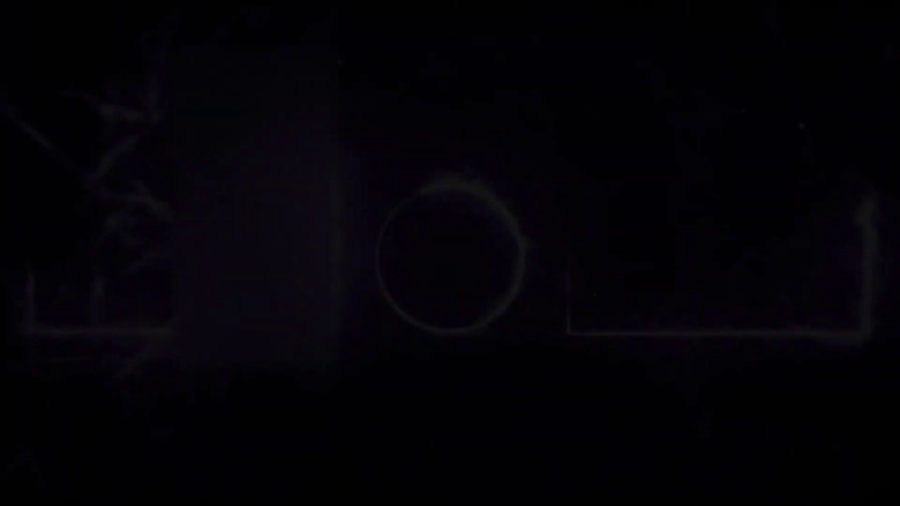